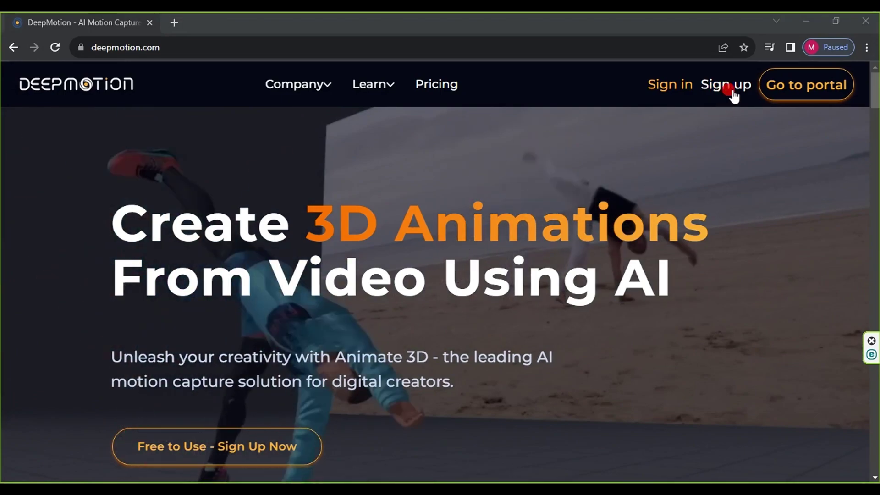
# Step: Open the Freemium account sign-up form and review its fields, interest options and human verification
pyautogui.click(729, 92)
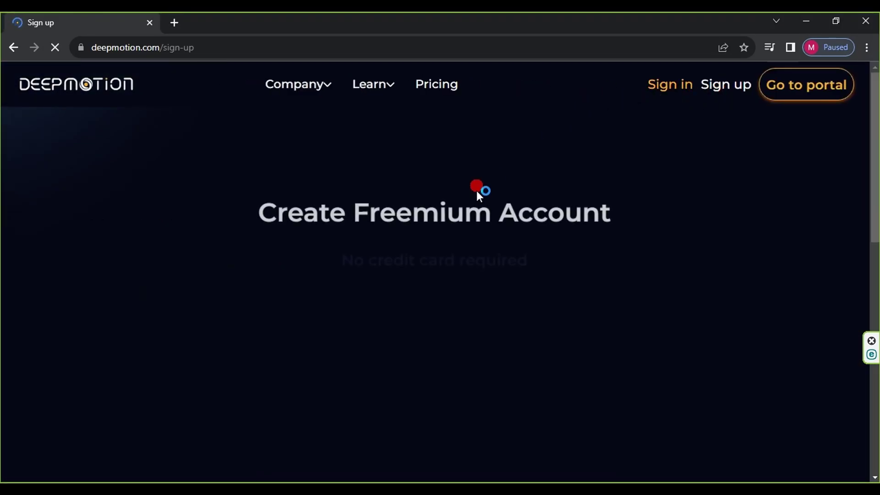
pyautogui.scroll(-1, 466, 198)
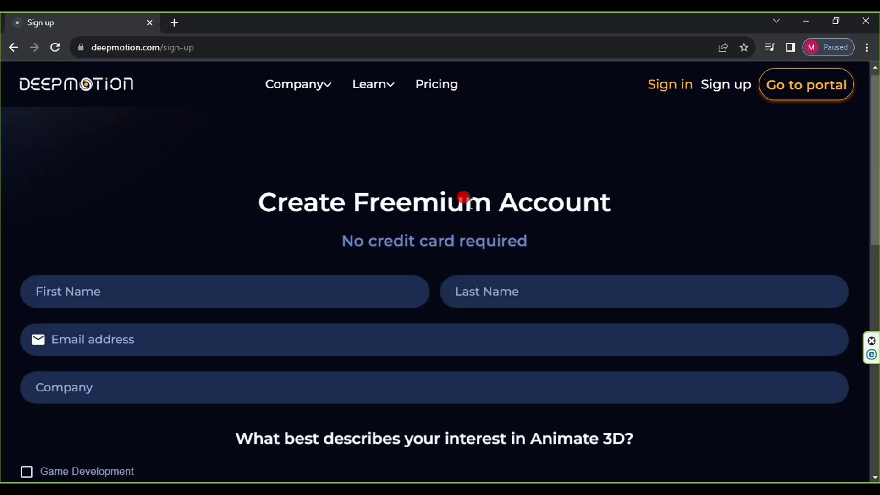
pyautogui.scroll(-2, 466, 198)
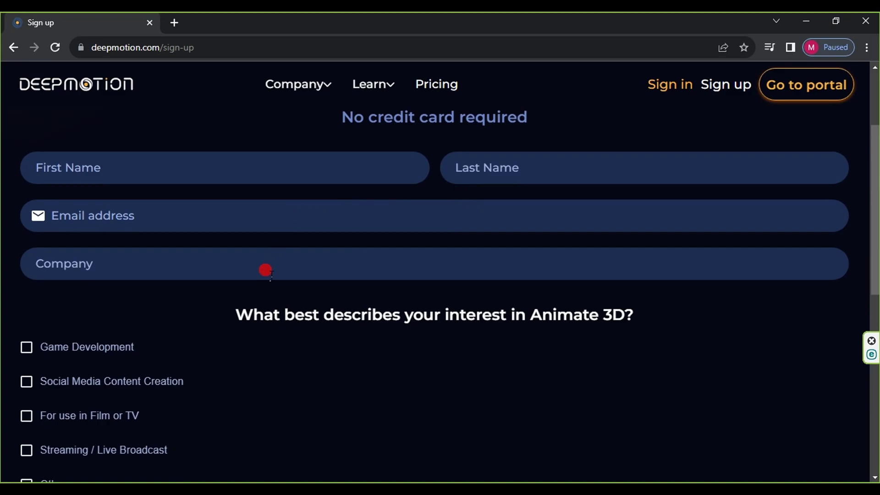
pyautogui.scroll(-4, 265, 270)
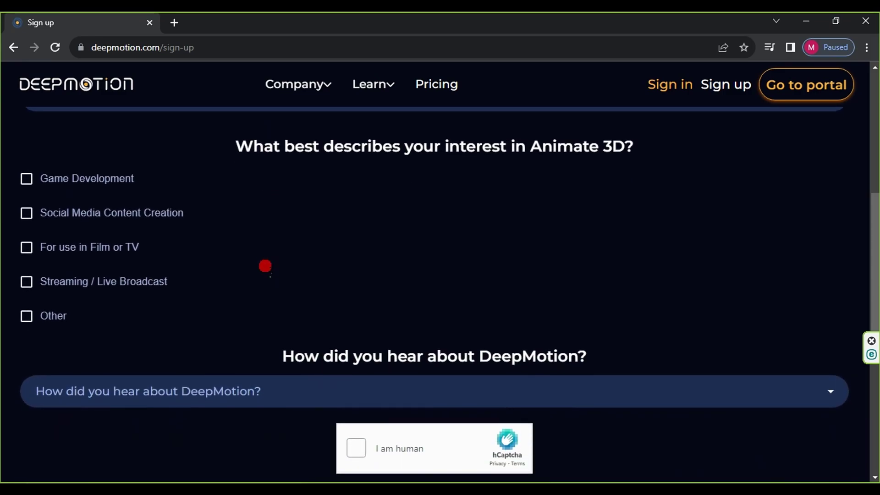
pyautogui.scroll(-3, 266, 266)
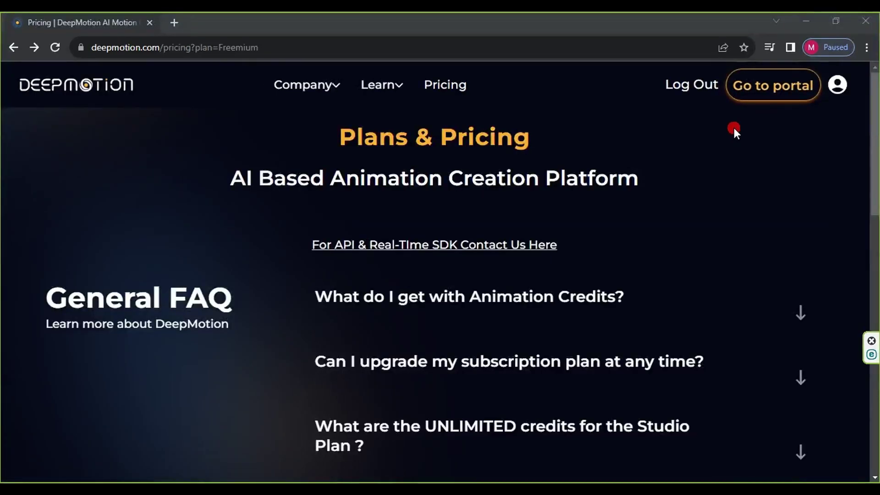
# Step: Enter Animate 3D through the DeepMotion portal and skip the new animation guide
pyautogui.click(761, 90)
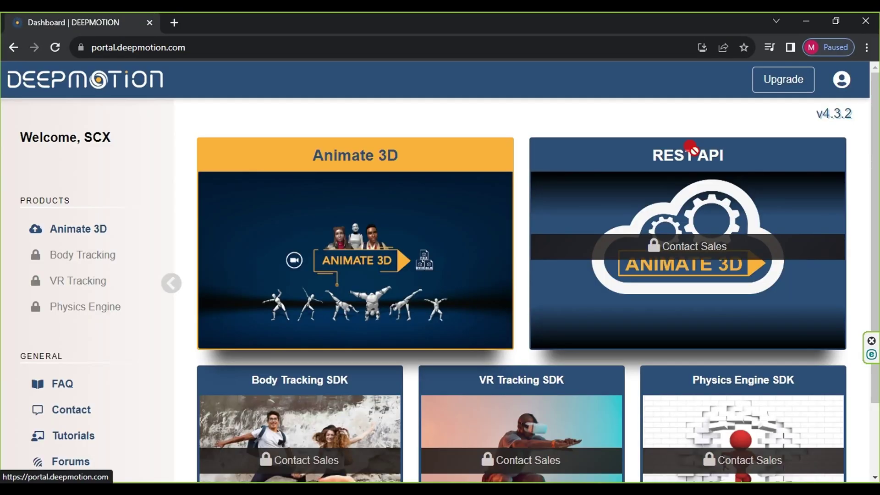
pyautogui.click(364, 244)
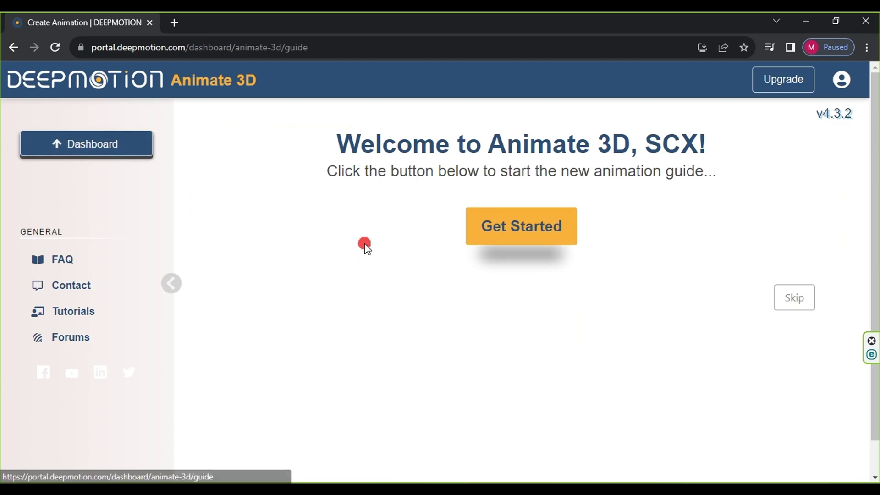
pyautogui.click(791, 298)
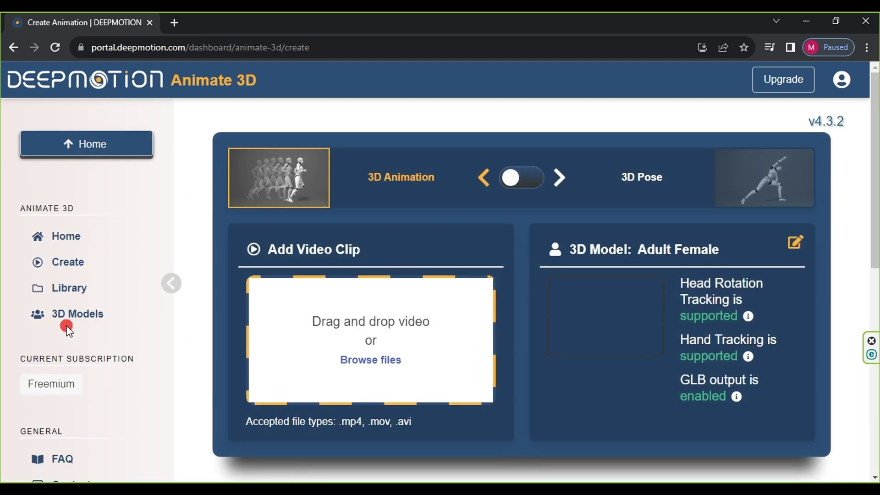
# Step: Go to the 3D Models page and start creating a stylized Ready Player Me avatar
pyautogui.click(79, 318)
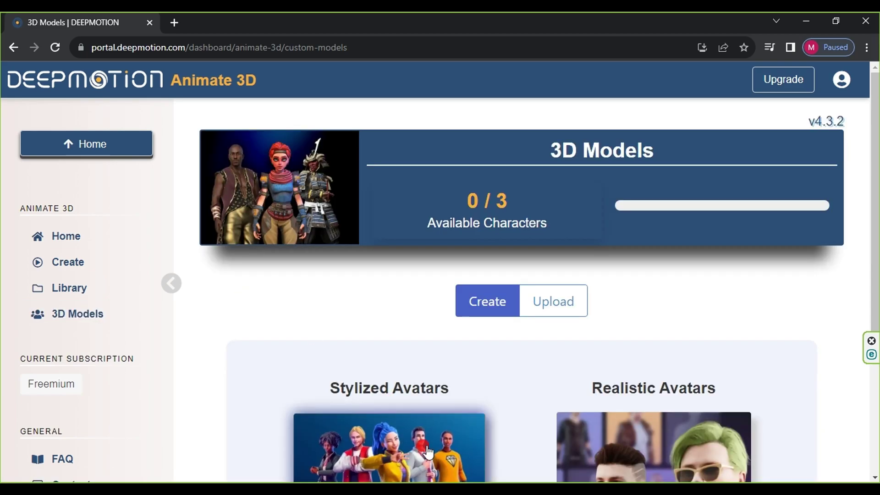
pyautogui.scroll(-3, 465, 428)
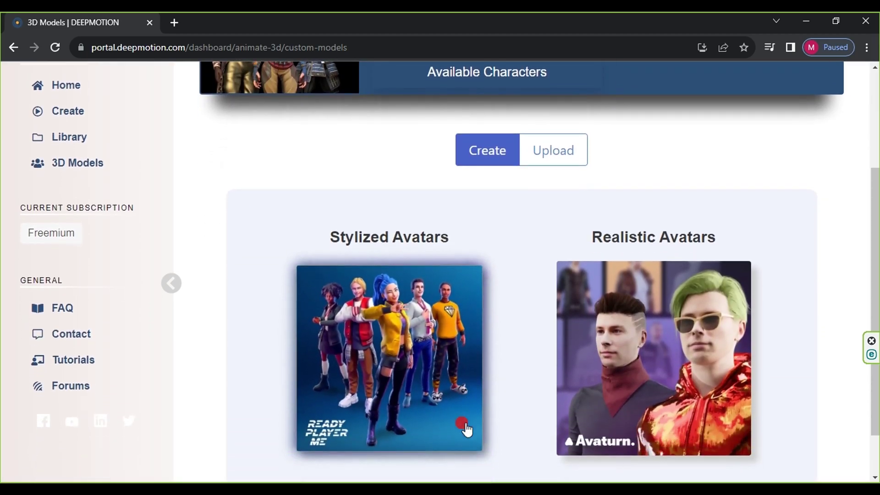
pyautogui.click(416, 360)
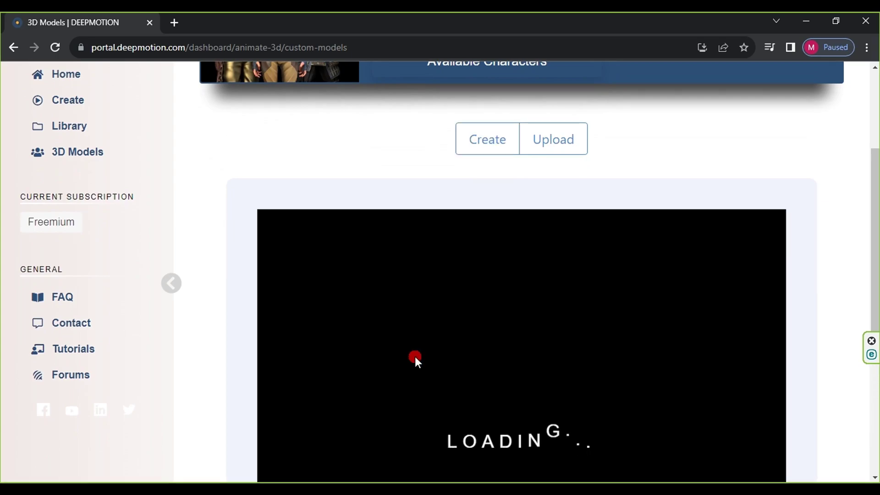
pyautogui.scroll(-1, 504, 376)
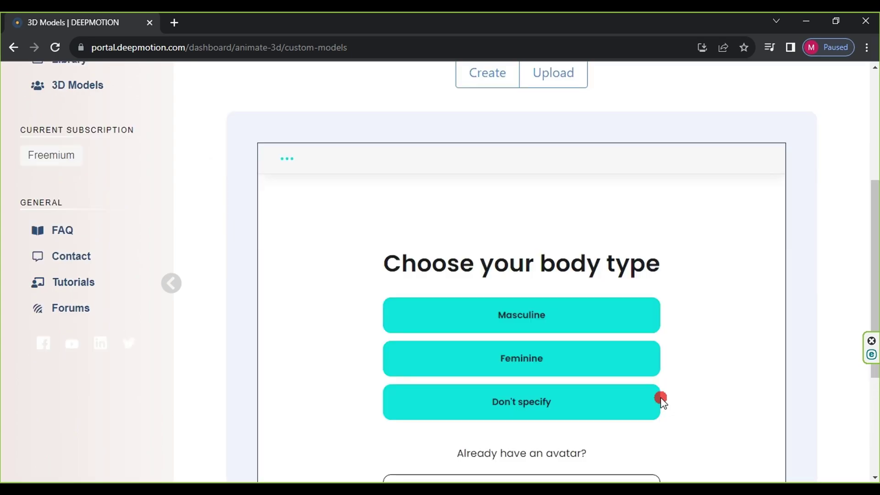
# Step: Choose the Masculine body type and continue without a photo
pyautogui.click(543, 322)
pyautogui.scroll(-1, 539, 325)
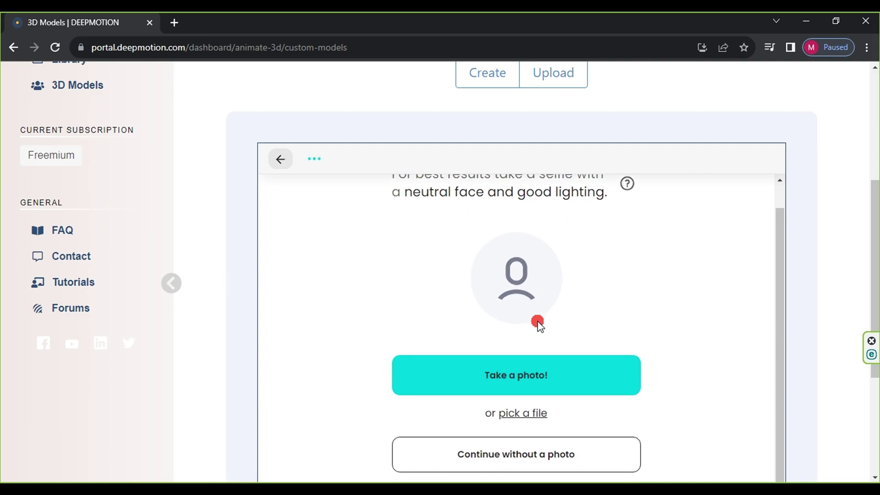
pyautogui.click(497, 461)
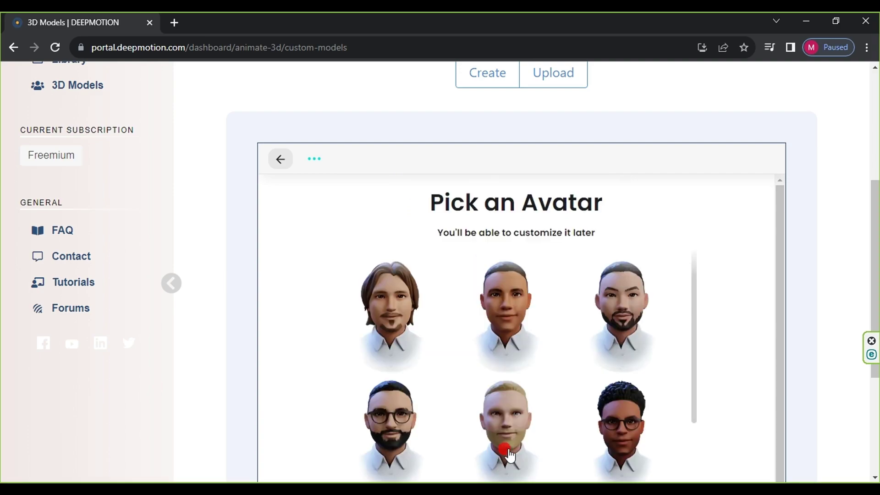
# Step: Pick the short-haired avatar in the middle of the first row and load it for customization
pyautogui.scroll(-1, 592, 353)
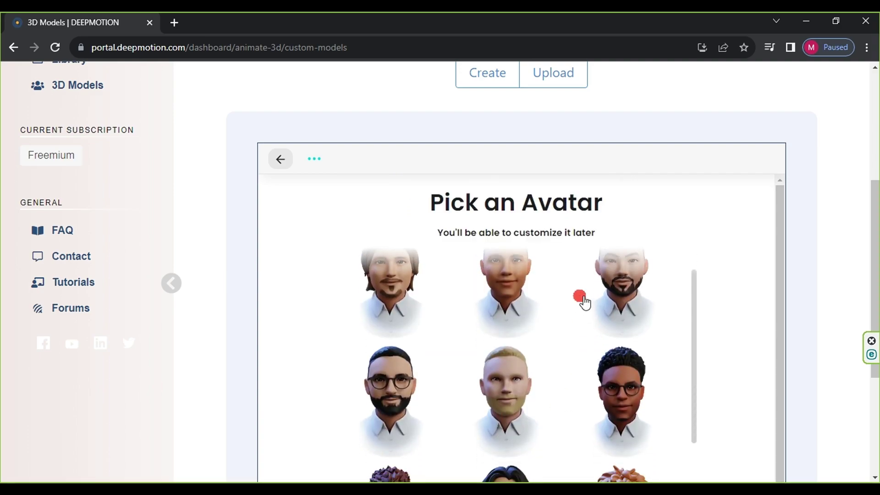
pyautogui.scroll(-1, 579, 386)
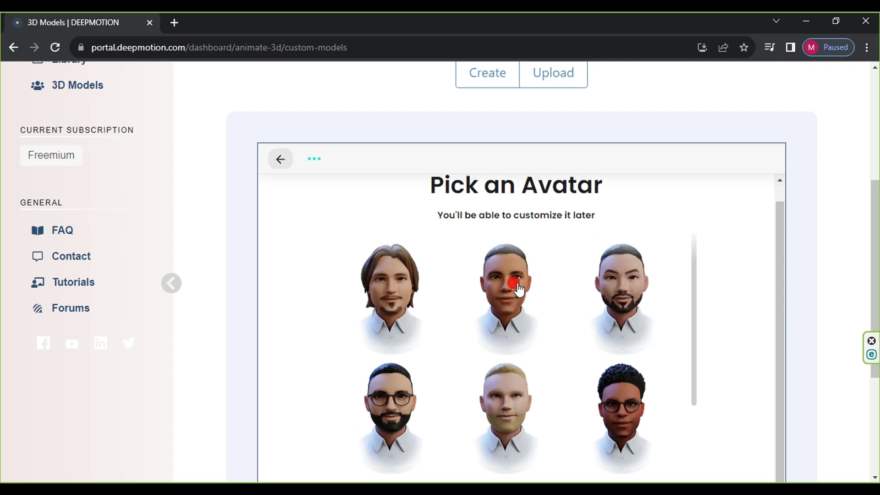
pyautogui.click(513, 300)
pyautogui.scroll(-3, 513, 300)
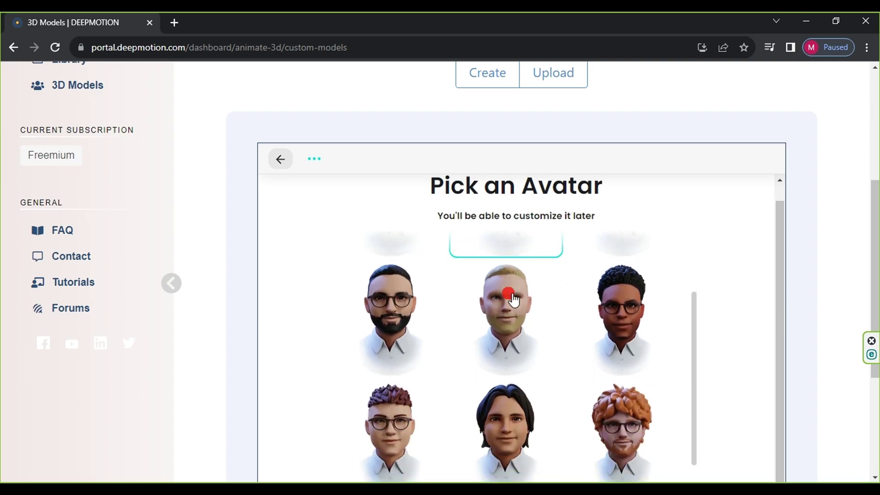
pyautogui.scroll(-5, 814, 262)
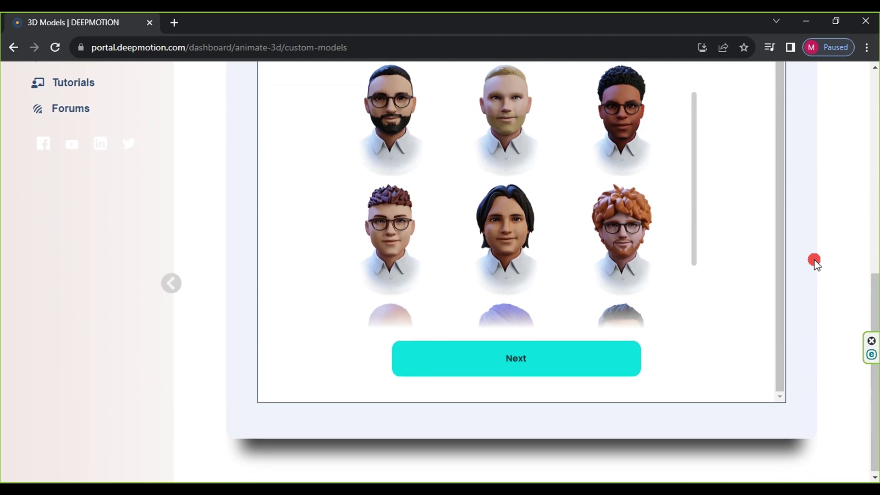
pyautogui.click(574, 356)
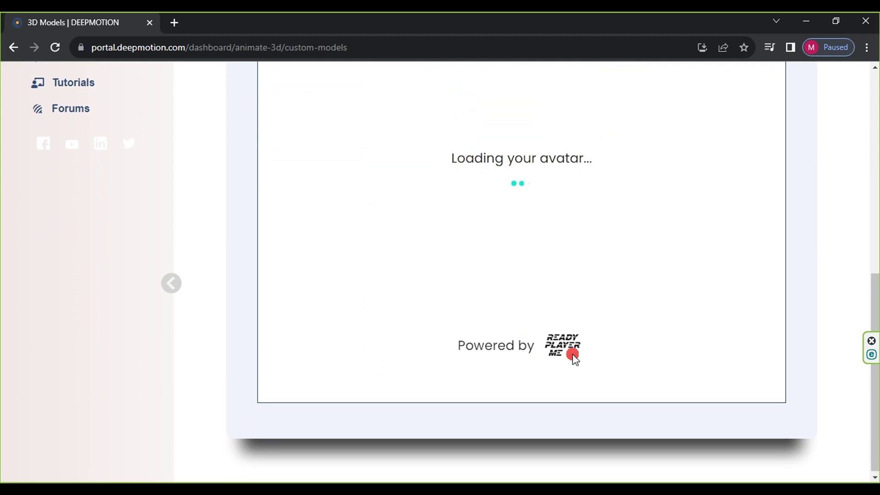
# Step: Give the avatar the darkest skin tone and dress it in the yellow varsity jacket outfit
pyautogui.scroll(2, 573, 357)
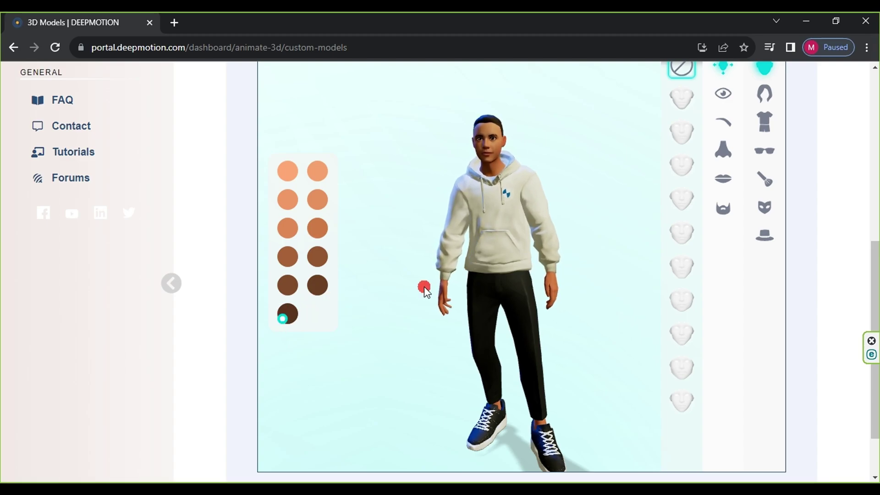
pyautogui.doubleClick(855, 139)
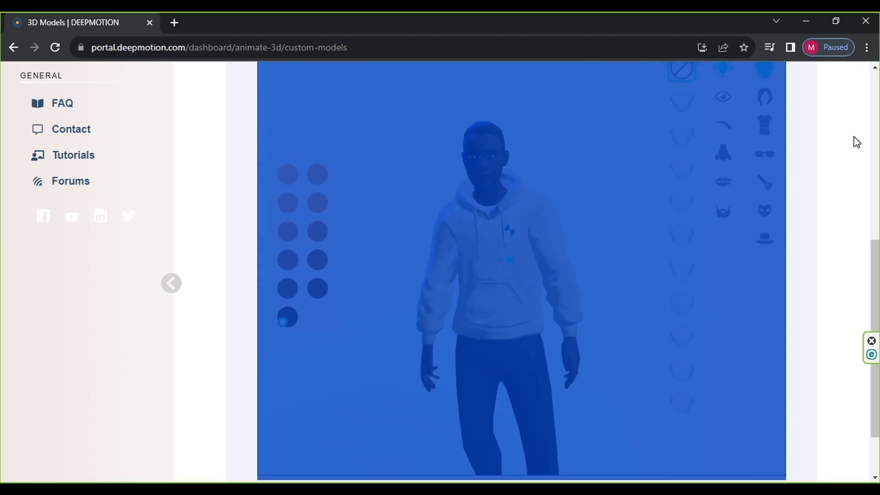
pyautogui.scroll(1, 855, 139)
pyautogui.click(764, 139)
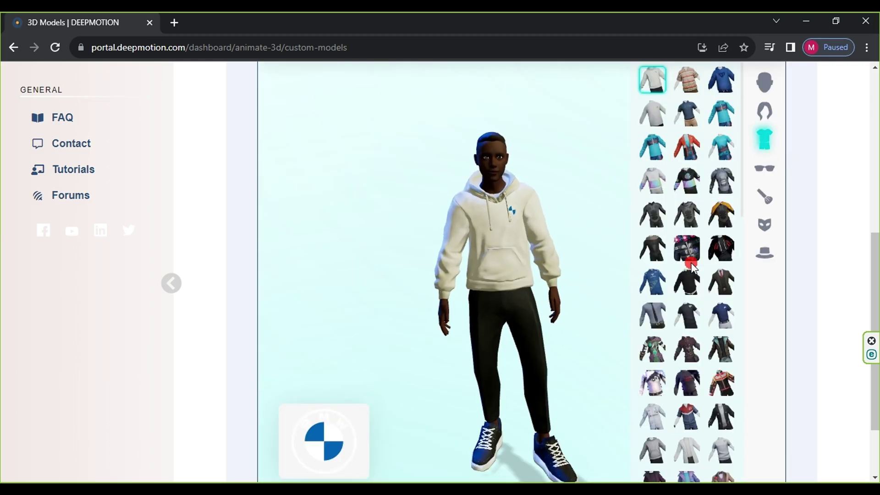
pyautogui.scroll(-4, 690, 257)
pyautogui.scroll(-10, 691, 266)
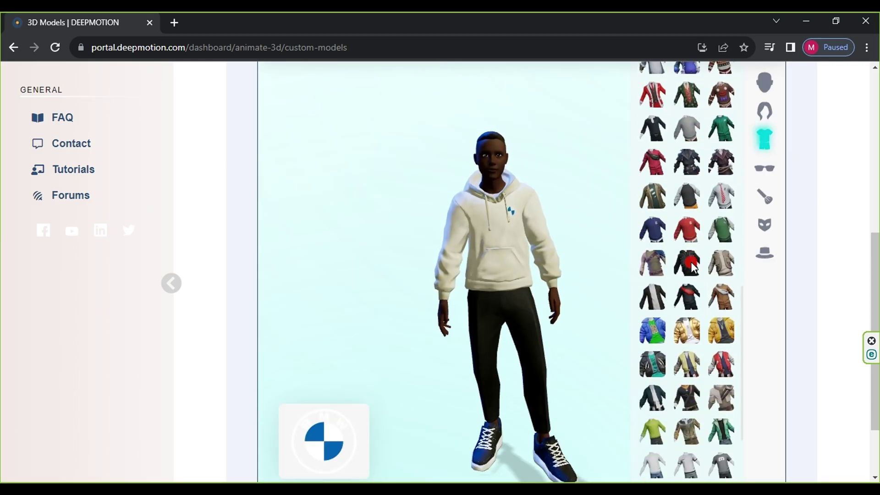
pyautogui.click(695, 369)
pyautogui.click(811, 277)
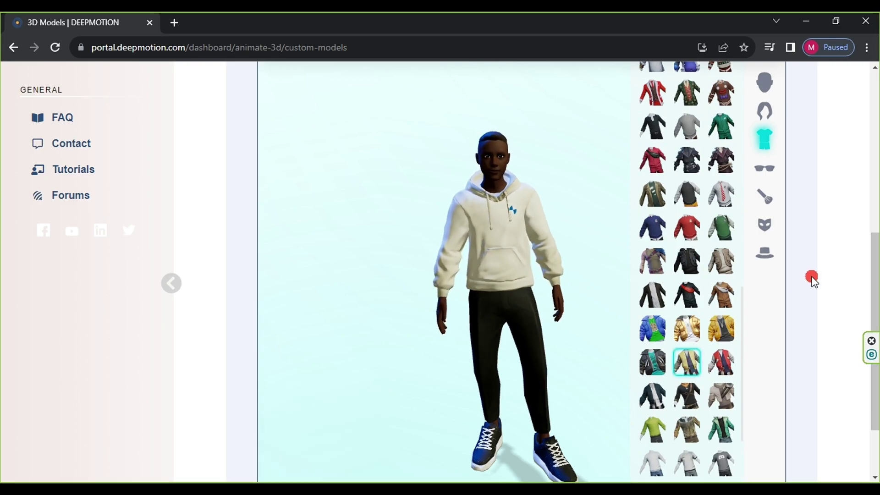
# Step: Put round white-framed sunglasses and a red bucket hat on the avatar
pyautogui.scroll(1, 811, 280)
pyautogui.click(764, 211)
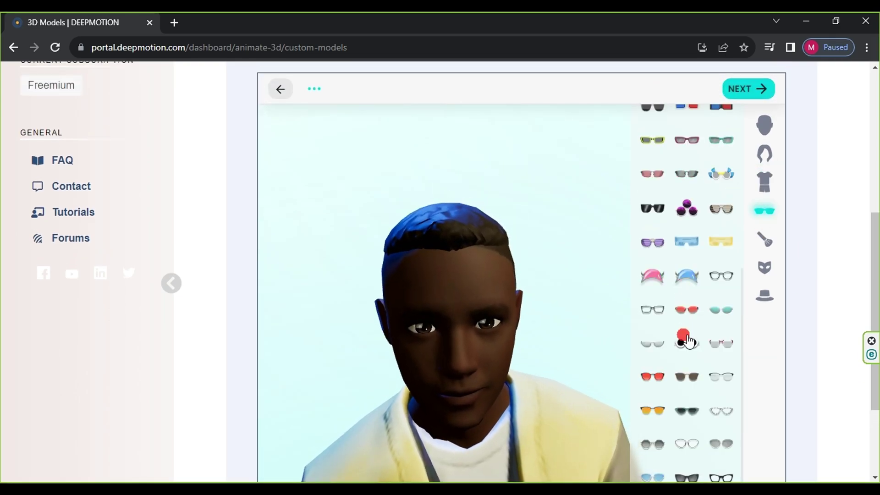
pyautogui.click(687, 342)
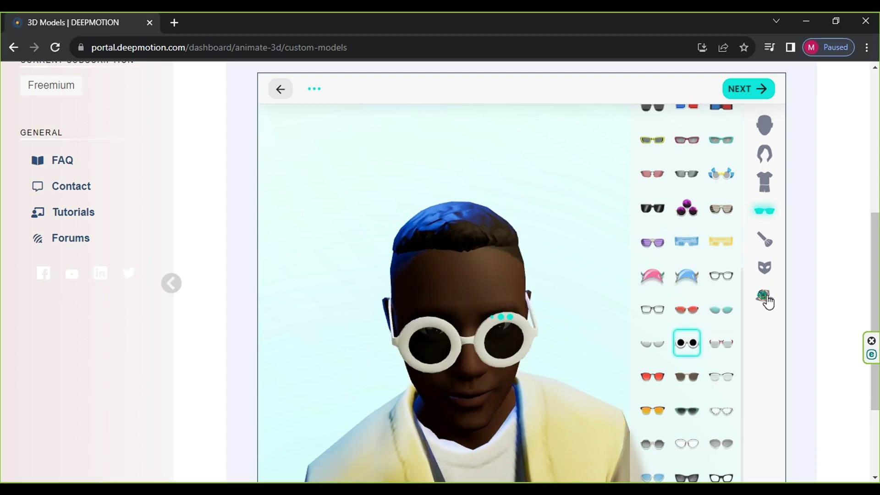
pyautogui.click(772, 300)
pyautogui.scroll(-2, 768, 301)
pyautogui.click(696, 342)
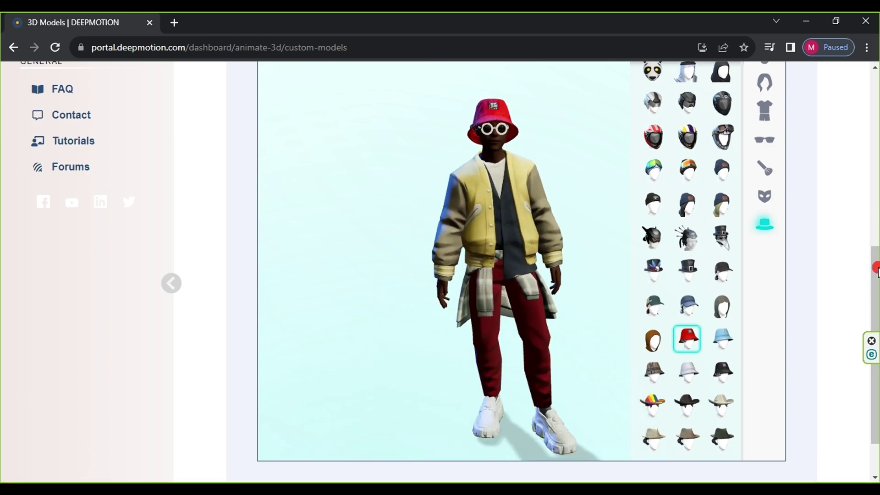
# Step: Finish the avatar as a new character named S and start creating an animation with it
pyautogui.moveTo(874, 265); pyautogui.dragTo(814, 190)
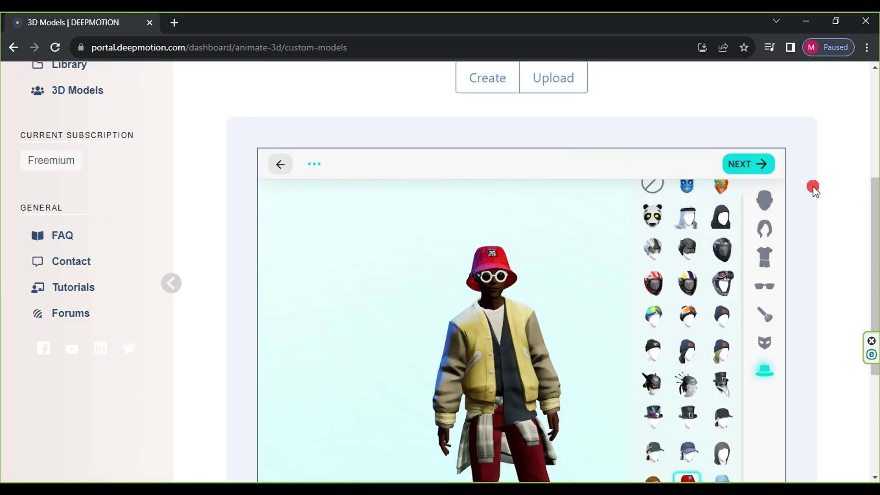
pyautogui.click(746, 164)
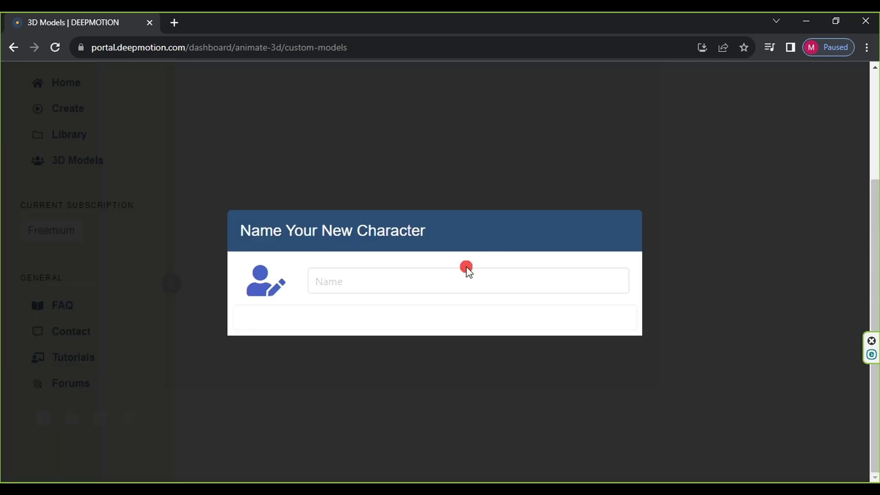
pyautogui.write('S')
pyautogui.click(462, 308)
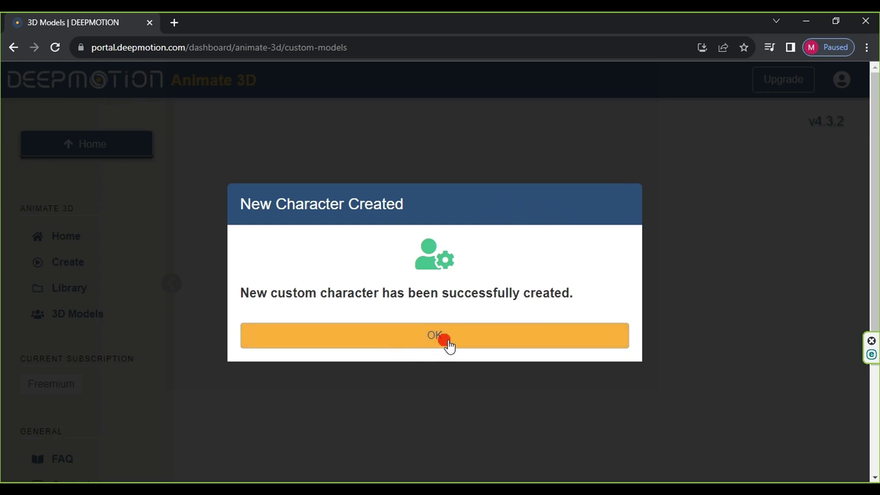
pyautogui.click(445, 342)
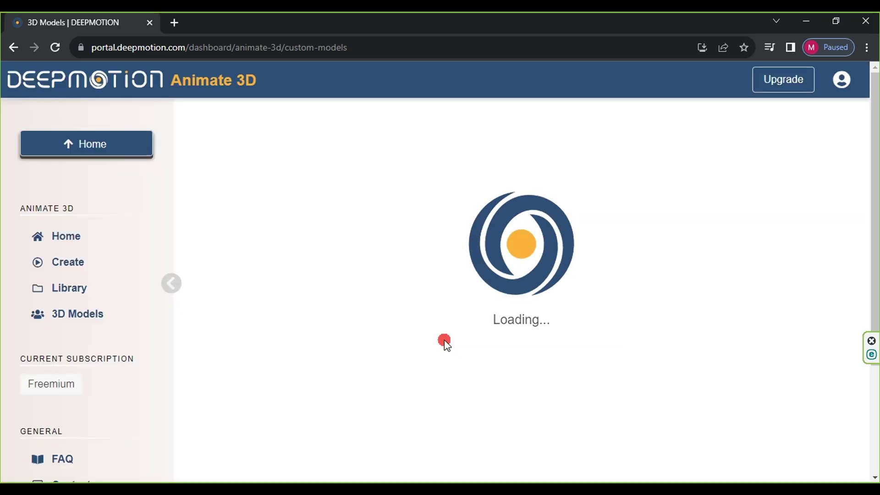
pyautogui.scroll(-5, 583, 367)
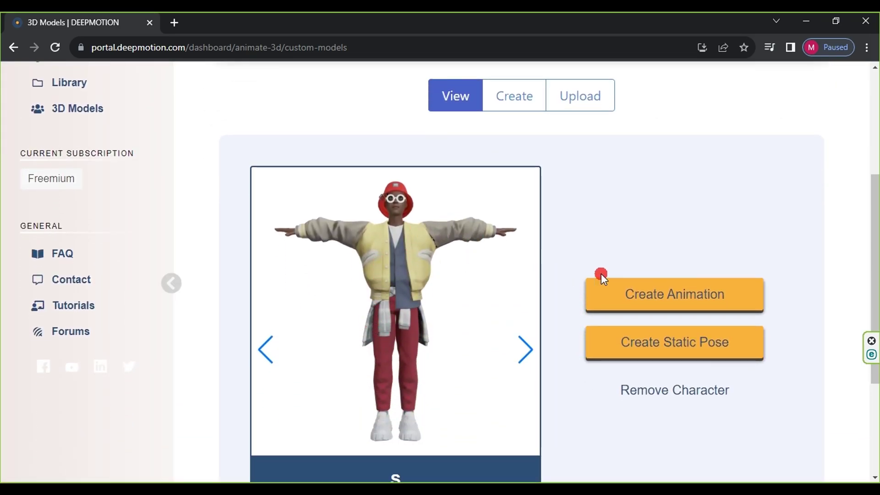
pyautogui.click(694, 302)
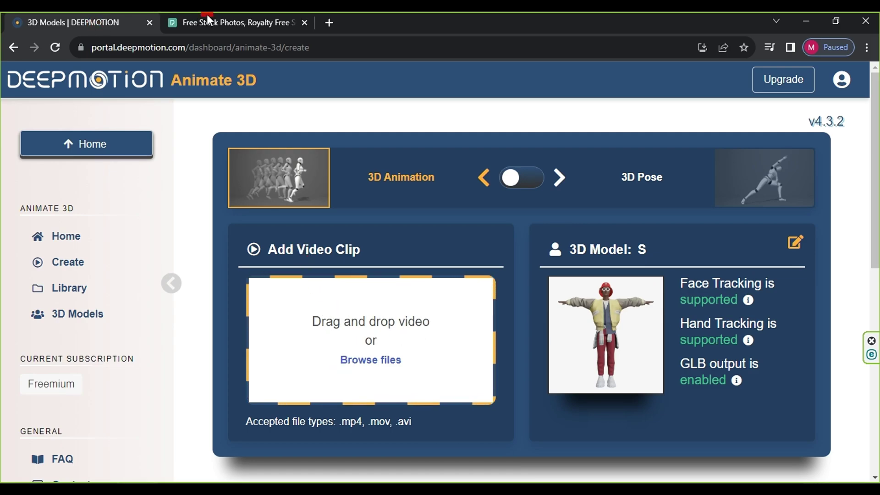
# Step: Switch to Pexels, search for "dancing" and limit the results to videos
pyautogui.click(207, 18)
pyautogui.click(339, 257)
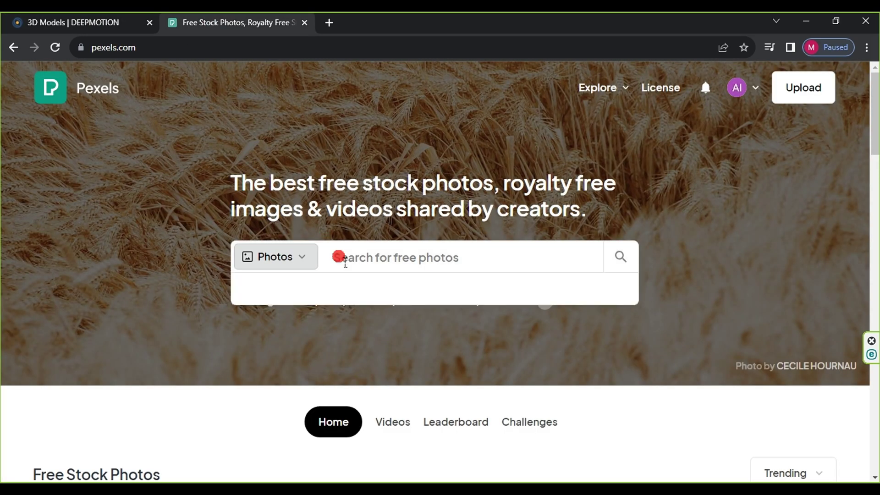
pyautogui.click(389, 247)
pyautogui.write('DAN')
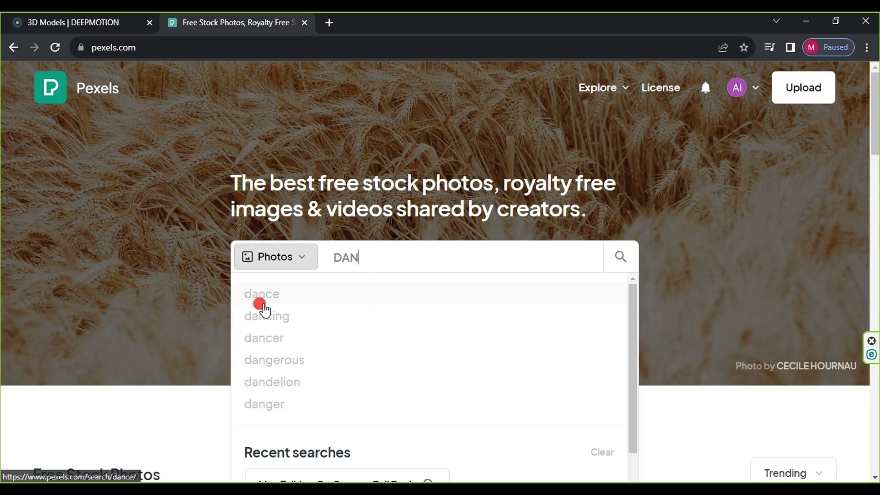
pyautogui.click(264, 313)
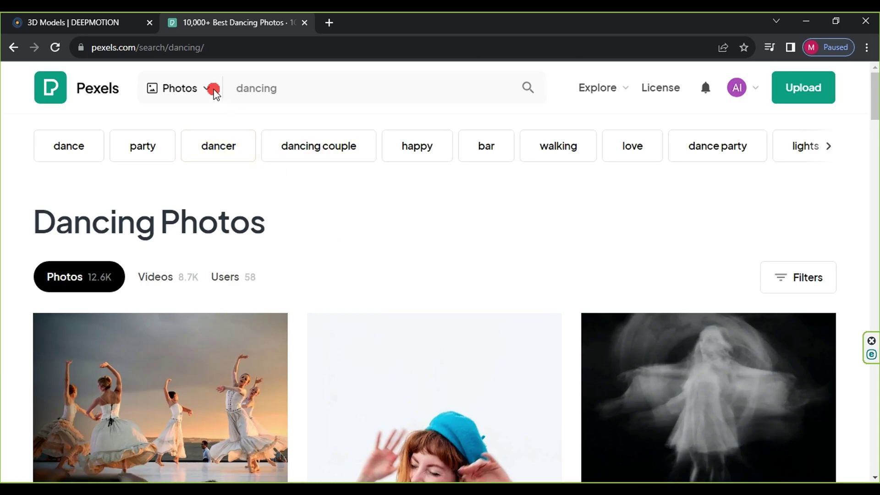
pyautogui.click(198, 149)
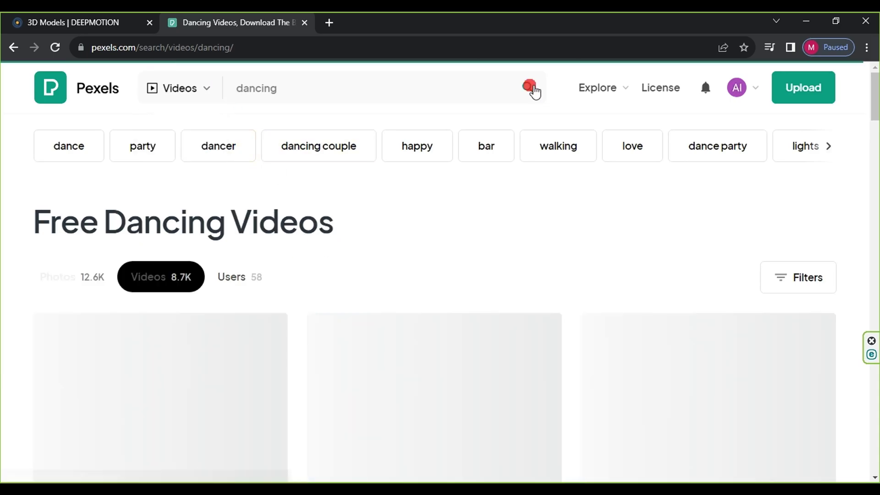
# Step: Open the vertical clip of the woman in blue jeans dancing at home and download it
pyautogui.scroll(-10, 262, 285)
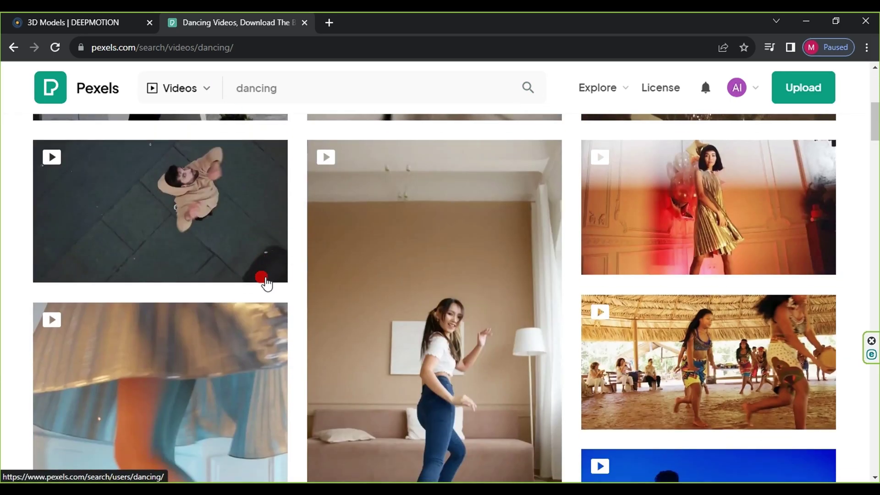
pyautogui.click(417, 275)
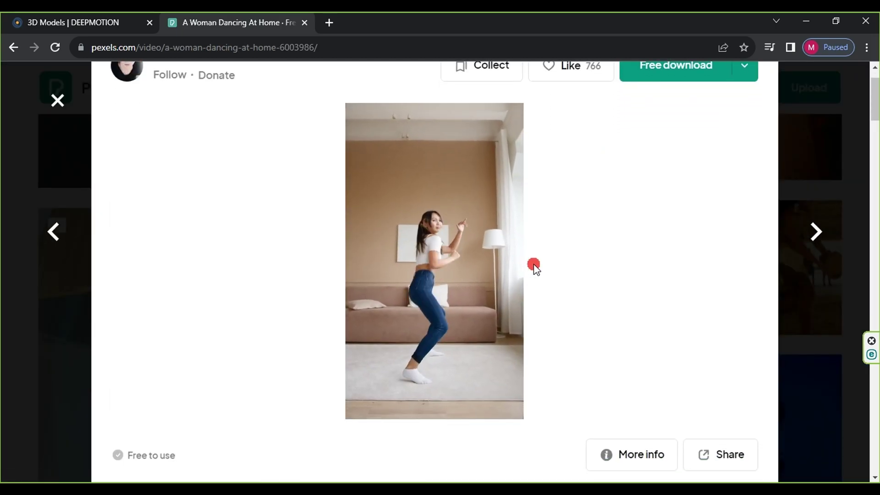
pyautogui.scroll(1, 533, 266)
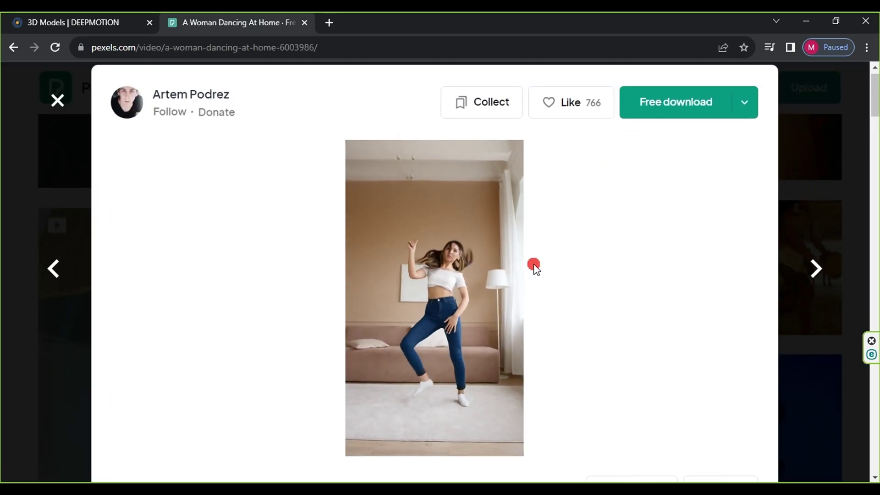
pyautogui.click(687, 109)
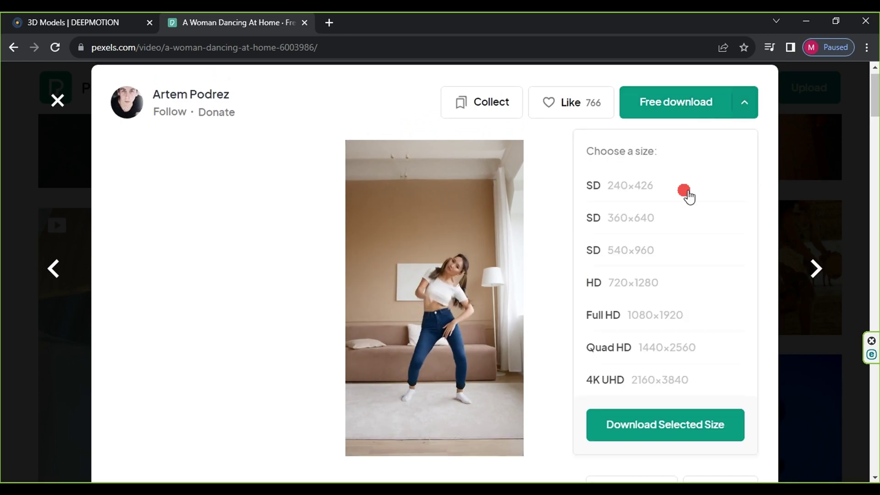
pyautogui.click(652, 424)
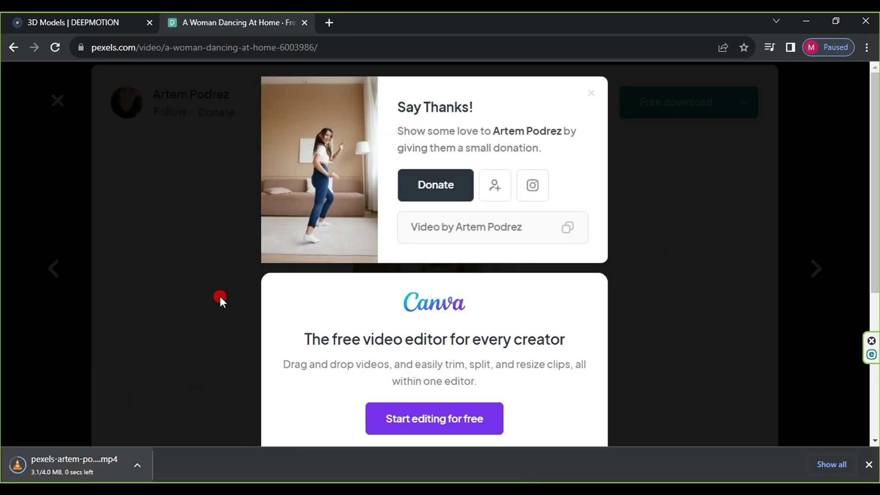
# Step: Return to DeepMotion, add the dance clip from the desktop's S folder as the video, and accept its file name without the space
pyautogui.click(103, 24)
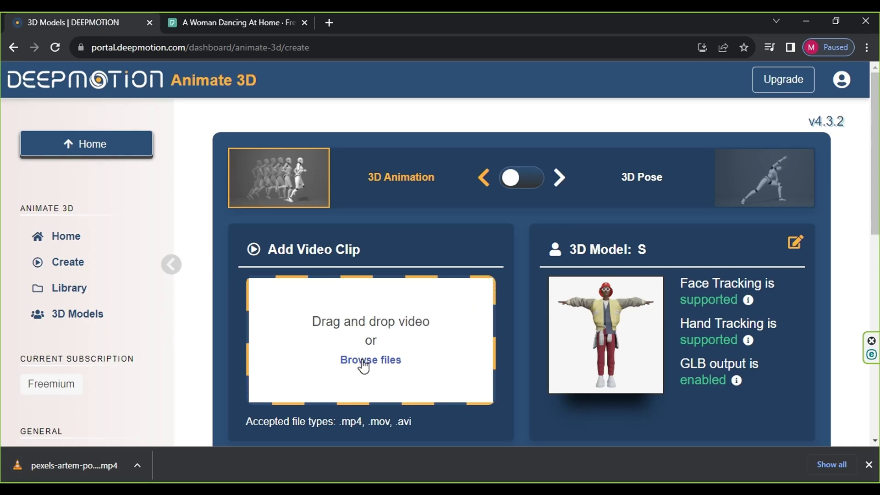
pyautogui.click(364, 367)
pyautogui.click(53, 144)
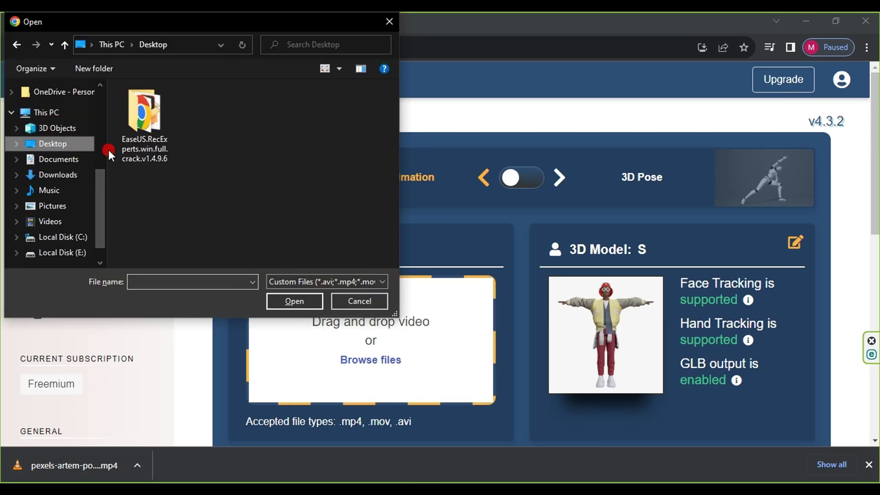
pyautogui.scroll(-2, 394, 123)
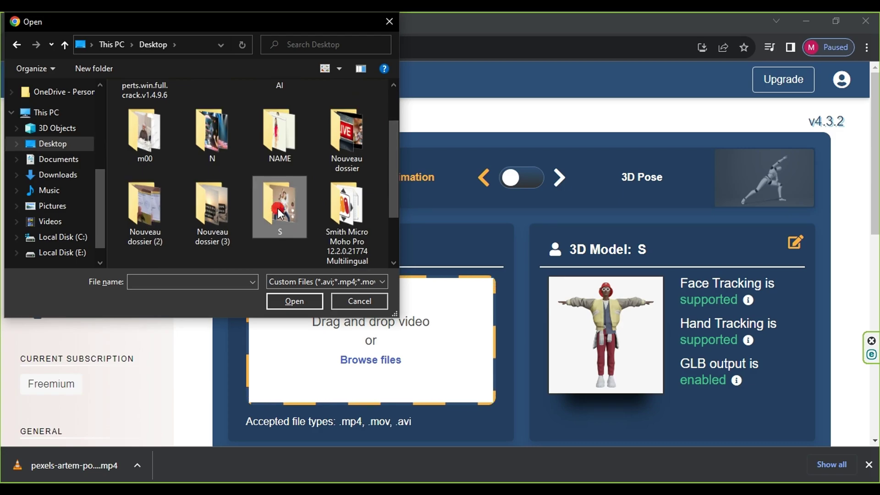
pyautogui.doubleClick(277, 208)
pyautogui.click(146, 130)
pyautogui.click(294, 301)
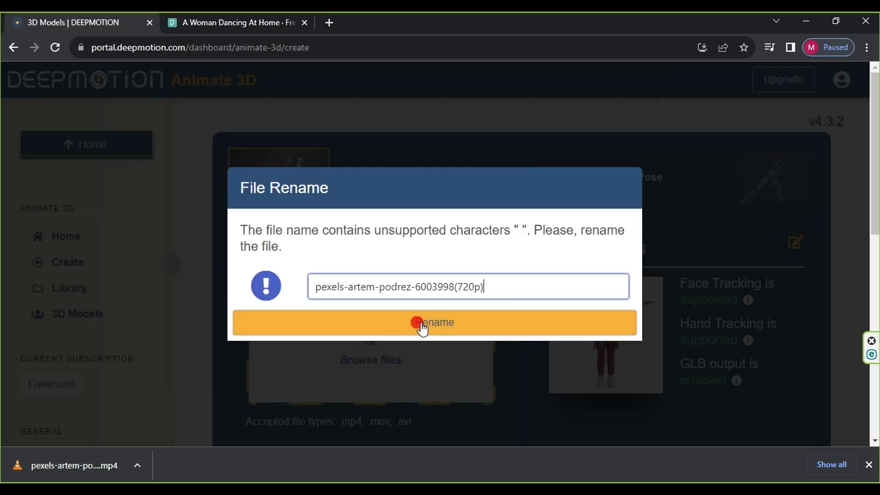
pyautogui.click(418, 323)
pyautogui.scroll(-2, 292, 381)
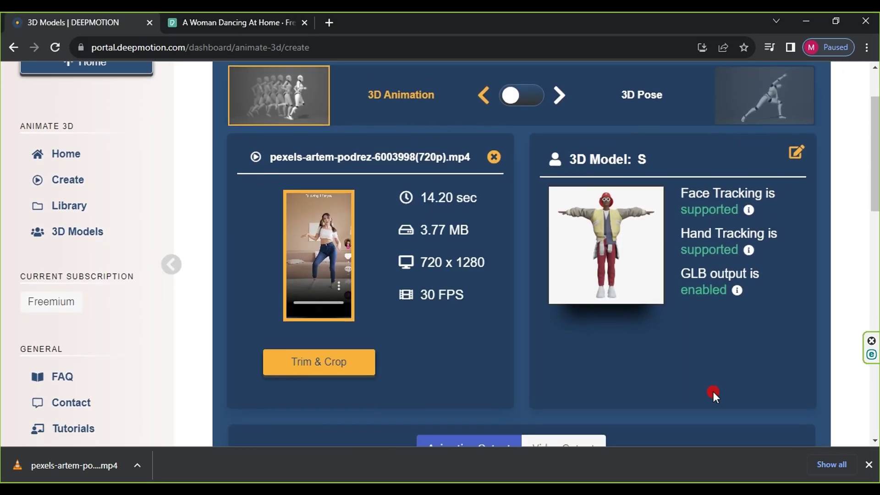
pyautogui.click(868, 464)
# Step: Enable MP4 output for the animation and set its background to Solid
pyautogui.scroll(-6, 661, 368)
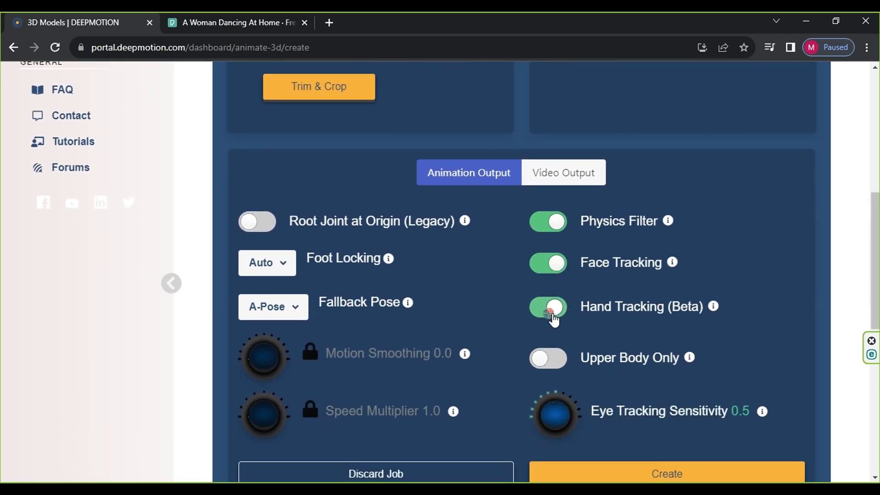
pyautogui.click(487, 175)
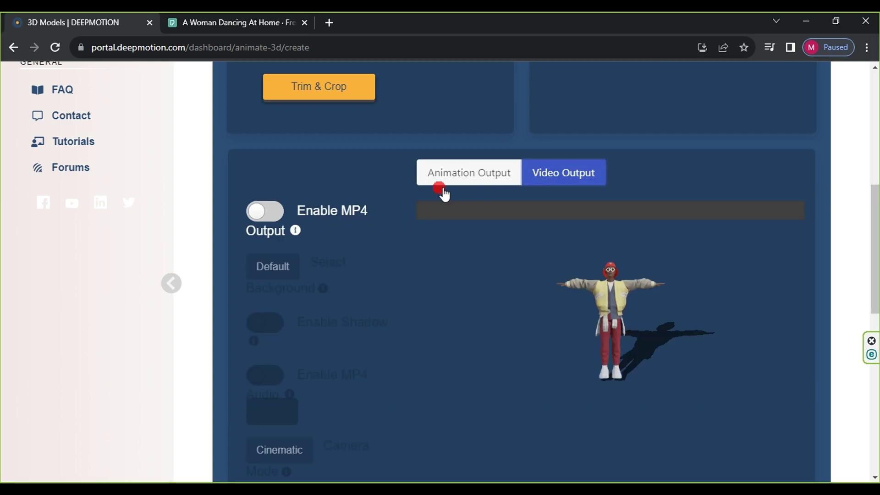
pyautogui.click(300, 270)
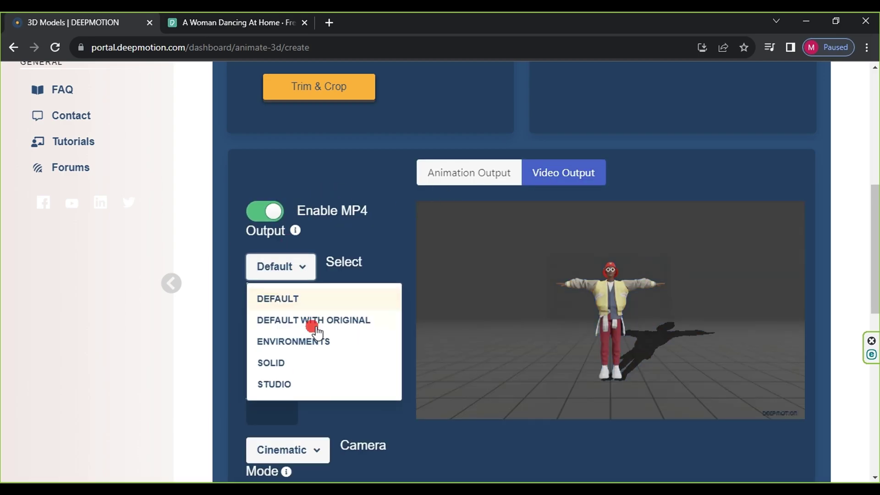
pyautogui.click(299, 366)
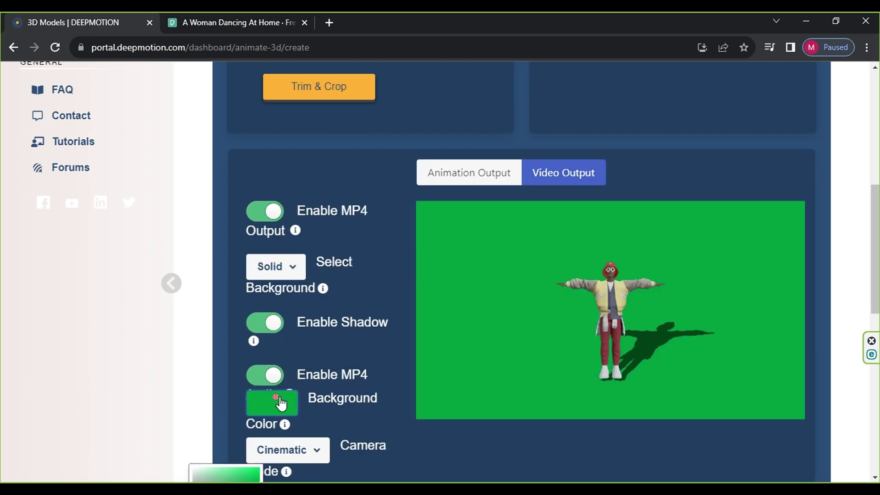
# Step: Change the solid background color to bright green and turn off the character's shadow
pyautogui.click(286, 429)
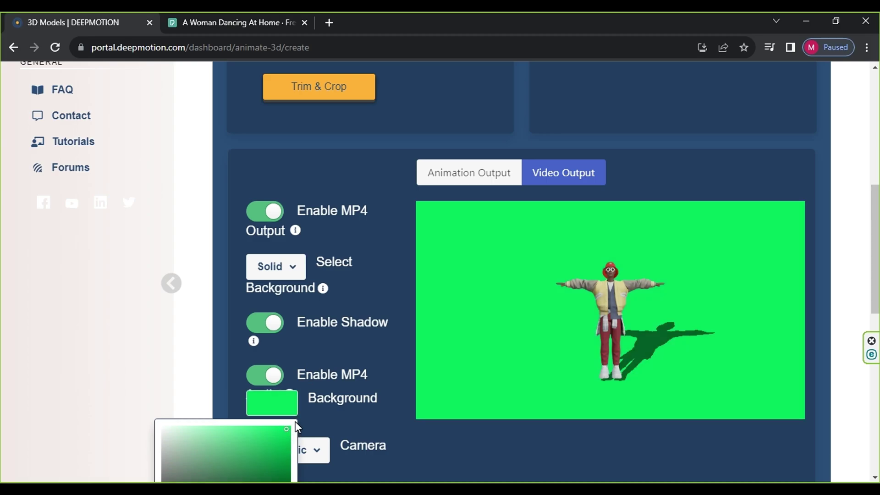
pyautogui.click(372, 273)
pyautogui.click(269, 322)
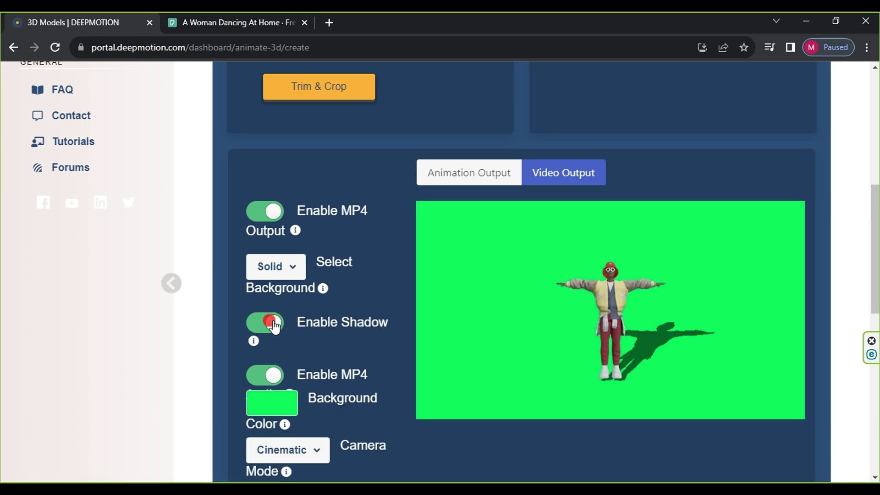
# Step: Create the animation with these settings and start the job
pyautogui.scroll(-2, 385, 317)
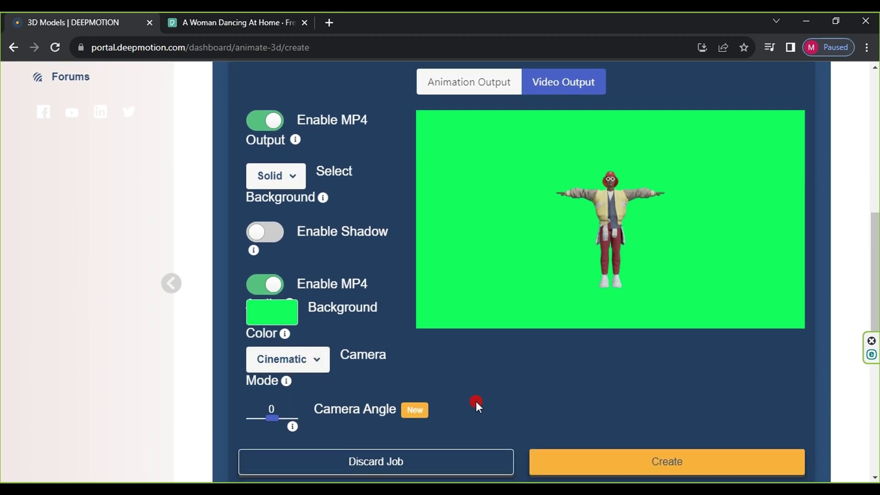
pyautogui.scroll(-1, 475, 400)
pyautogui.click(619, 440)
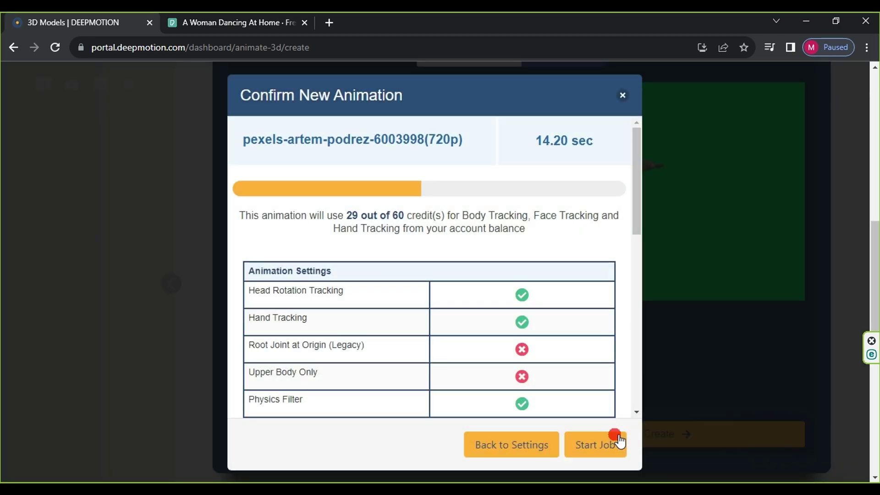
pyautogui.click(590, 444)
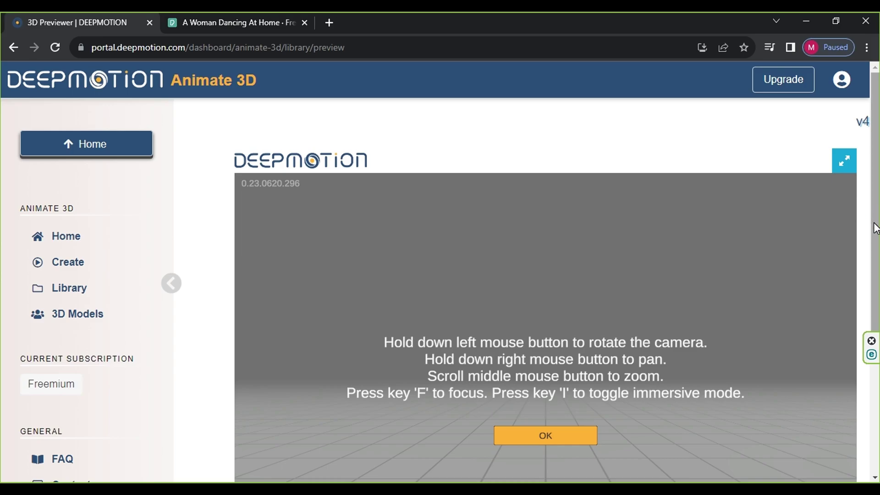
# Step: Dismiss the previewer instructions and download the finished animation of character S in MP4 format
pyautogui.moveTo(874, 220); pyautogui.dragTo(875, 323)
pyautogui.scroll(-1, 601, 193)
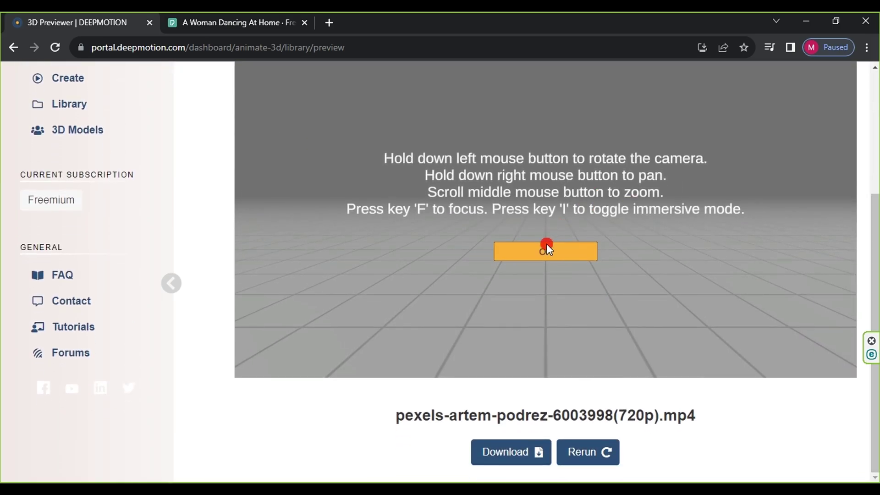
pyautogui.click(547, 245)
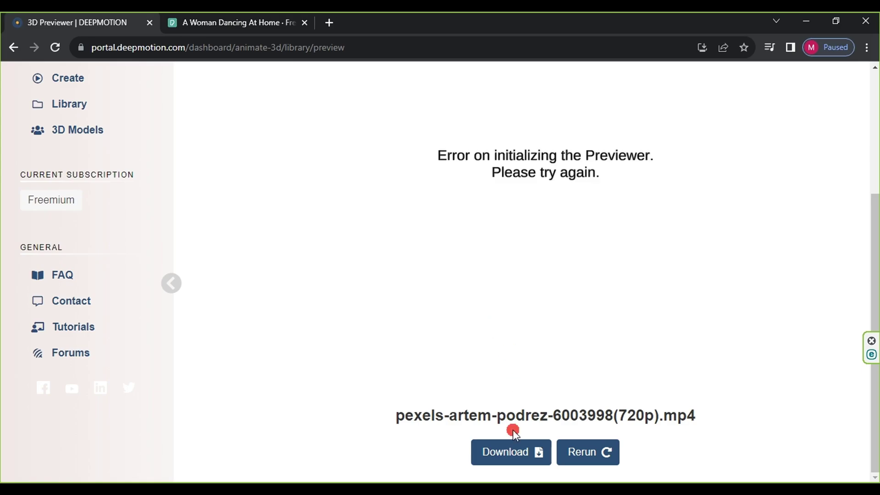
pyautogui.click(513, 452)
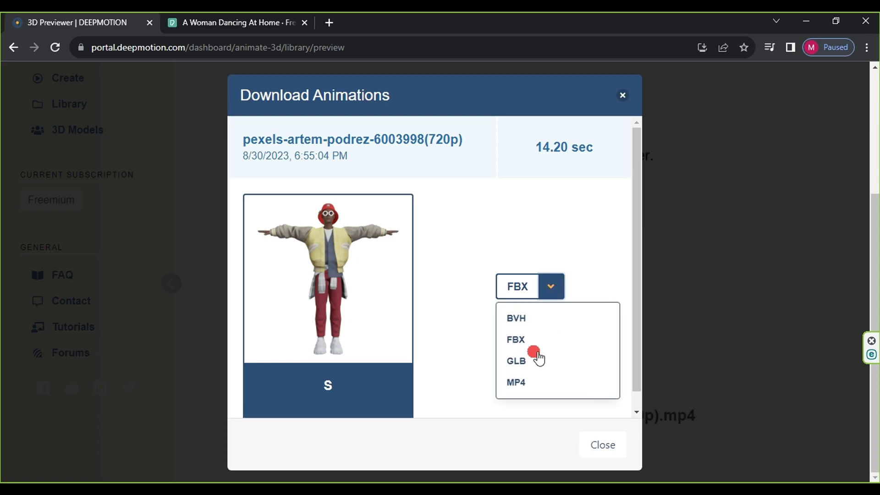
pyautogui.click(530, 386)
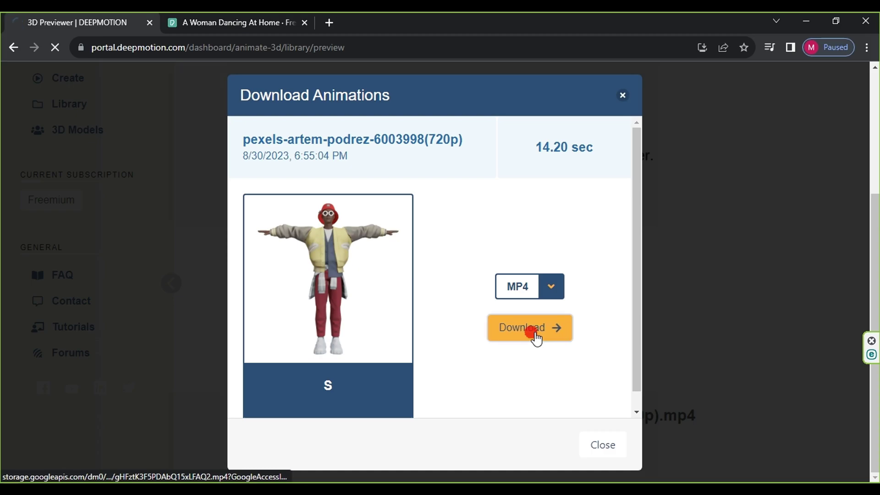
pyautogui.click(533, 333)
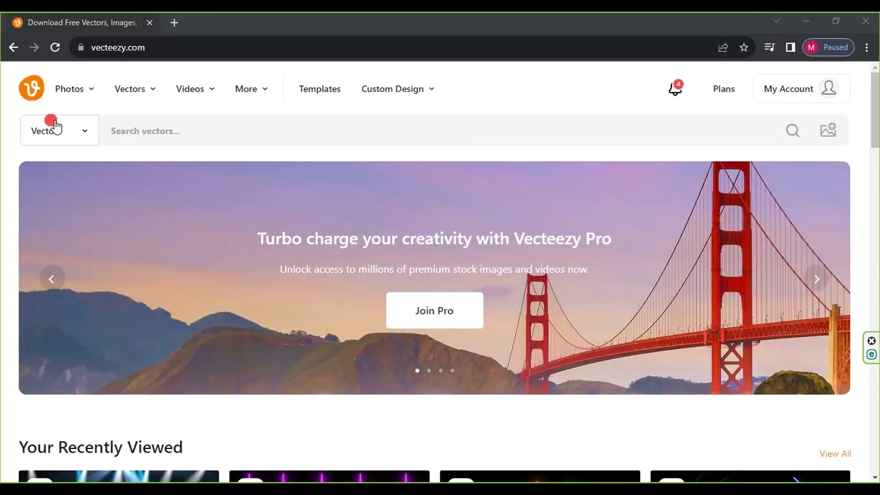
# Step: On Vecteezy, set the search type to Videos and search for "stage"
pyautogui.click(94, 129)
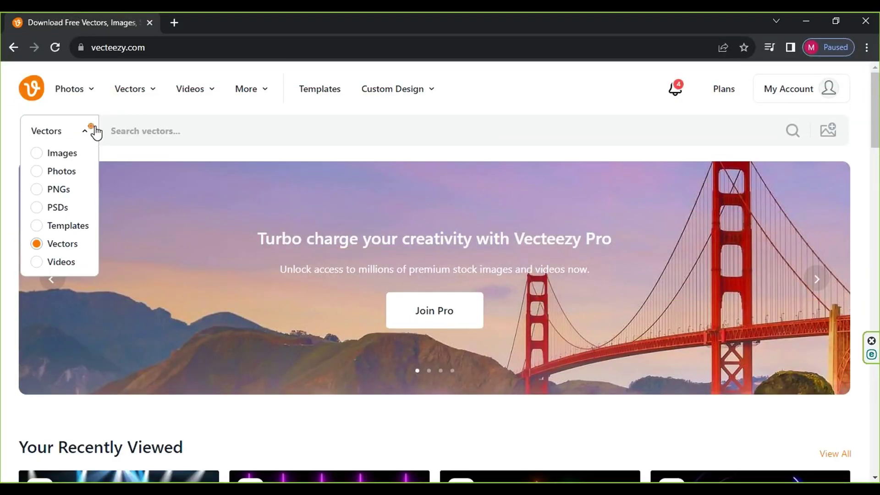
pyautogui.click(61, 262)
pyautogui.click(177, 132)
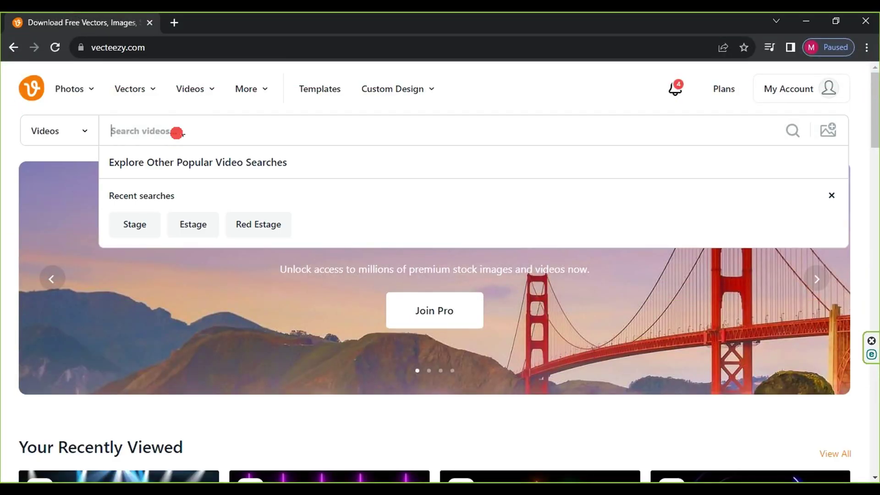
pyautogui.write('STAGE')
pyautogui.press('Return')
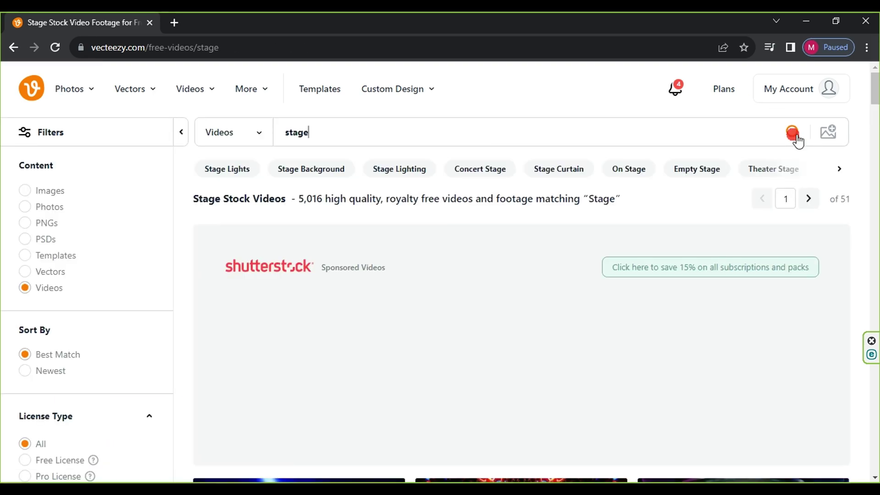
# Step: Limit the stage videos to Free License and download the 3D neon star stage animation
pyautogui.scroll(-2, 64, 369)
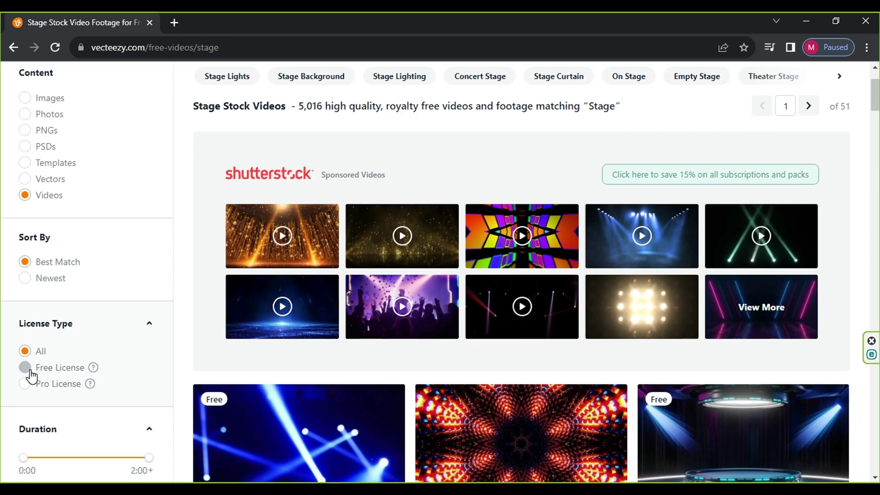
pyautogui.click(26, 368)
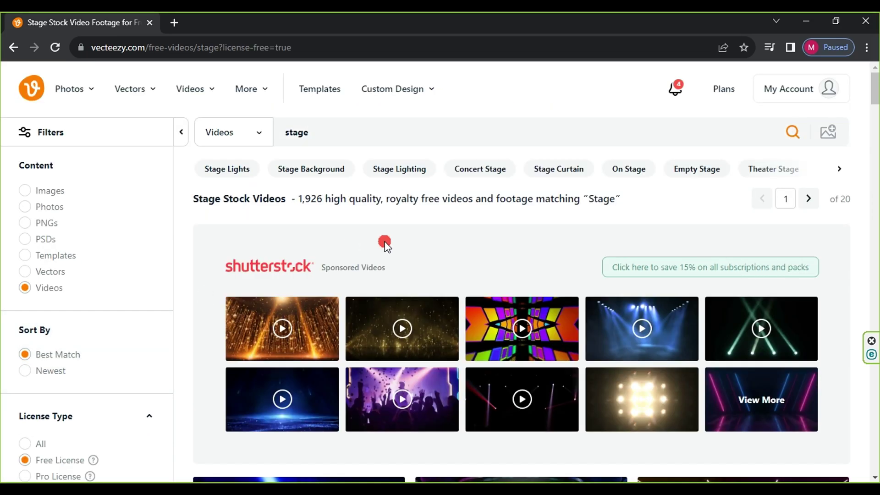
pyautogui.scroll(-6, 384, 243)
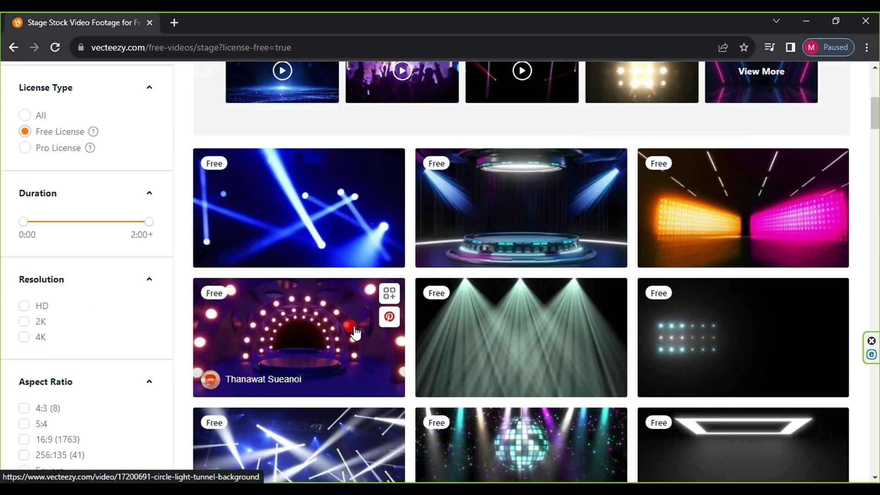
pyautogui.scroll(-10, 354, 333)
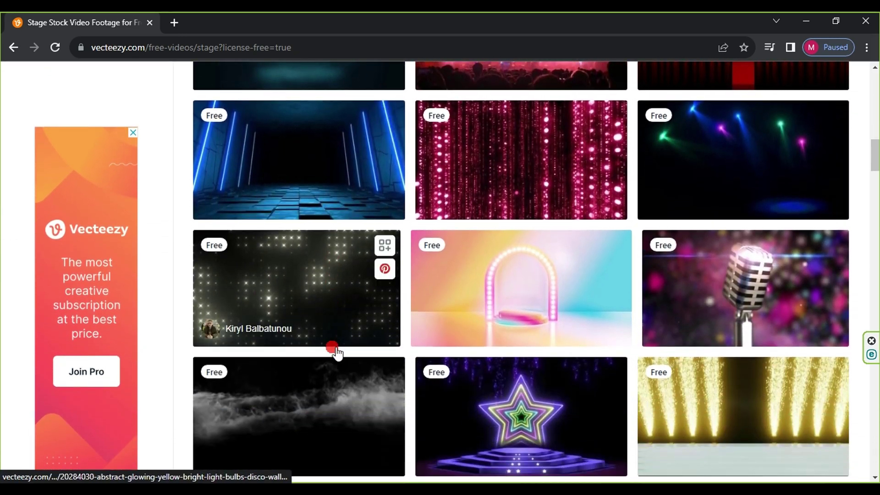
pyautogui.scroll(-6, 336, 353)
pyautogui.scroll(1, 339, 354)
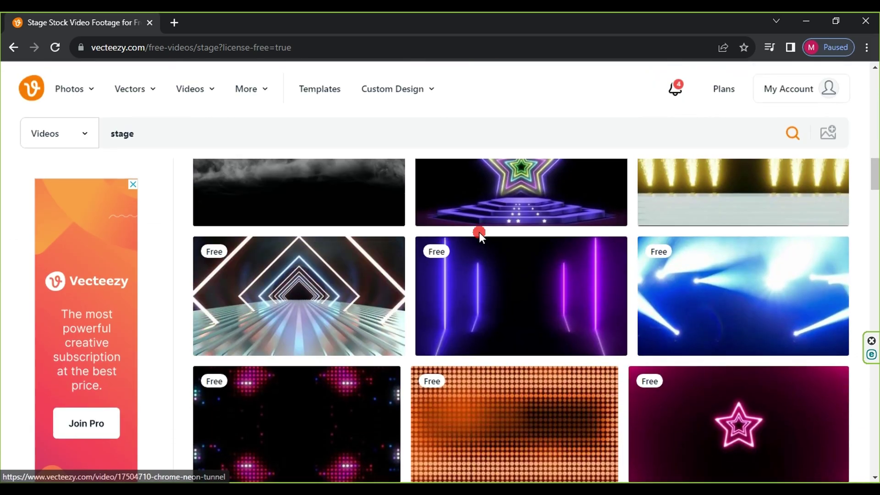
pyautogui.scroll(2, 479, 232)
pyautogui.click(513, 269)
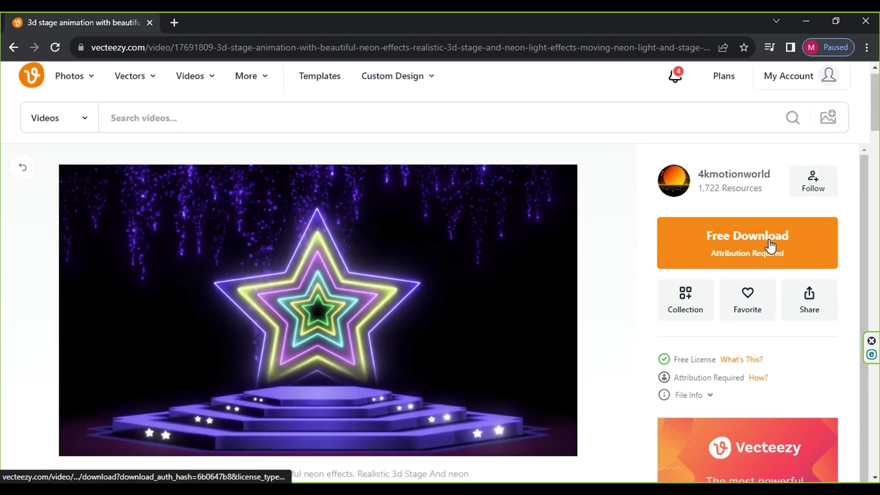
pyautogui.click(766, 241)
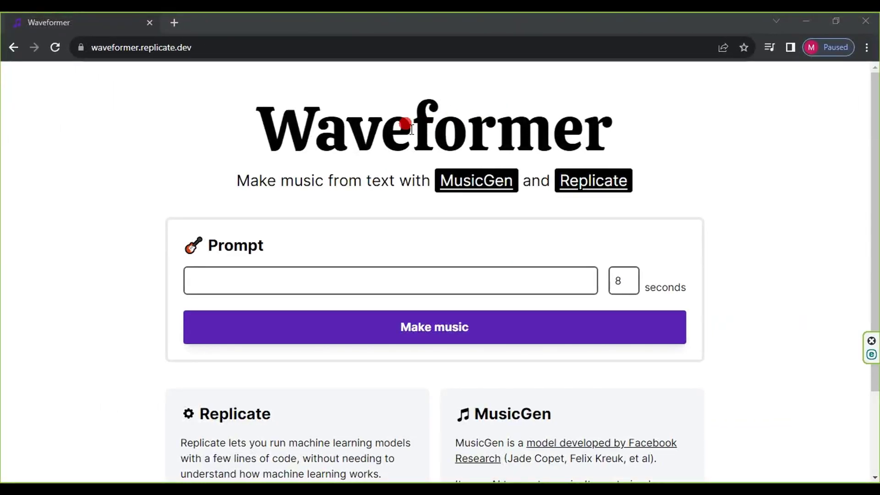
pyautogui.doubleClick(408, 126)
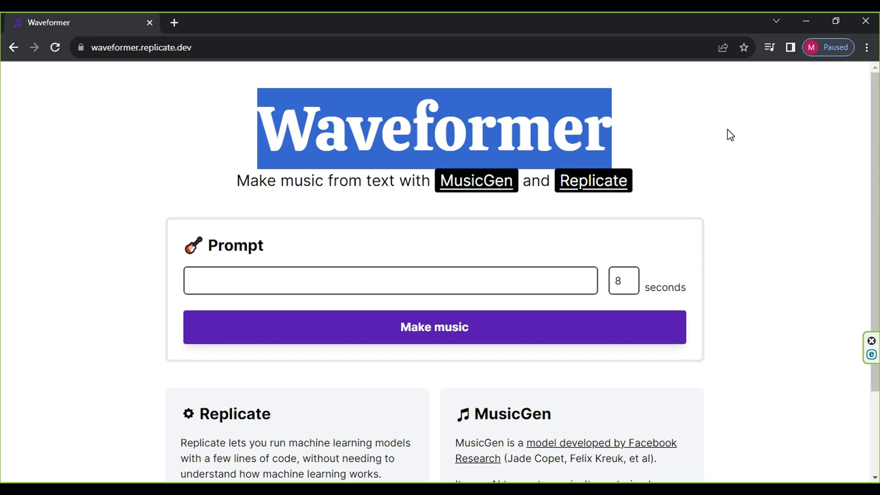
pyautogui.click(371, 169)
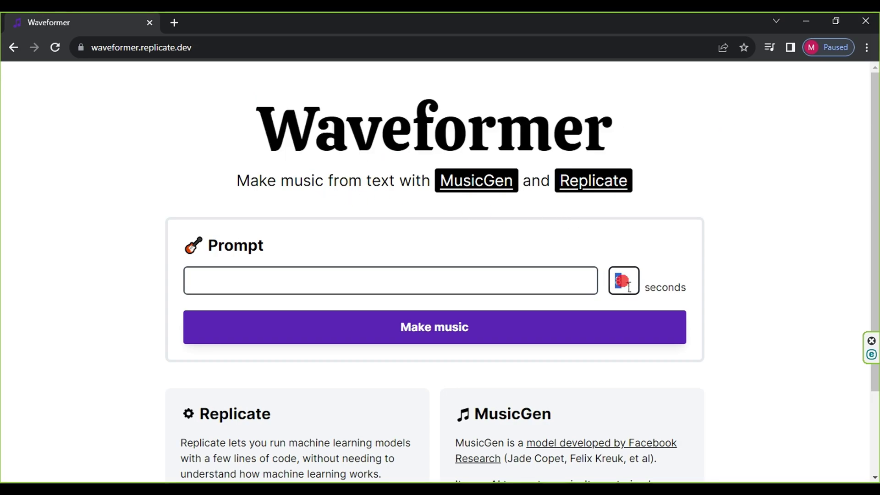
# Step: In Waveformer, set the length to 30 seconds and generate music from the prompt "RAP STYLE DANCING"
pyautogui.click(629, 287)
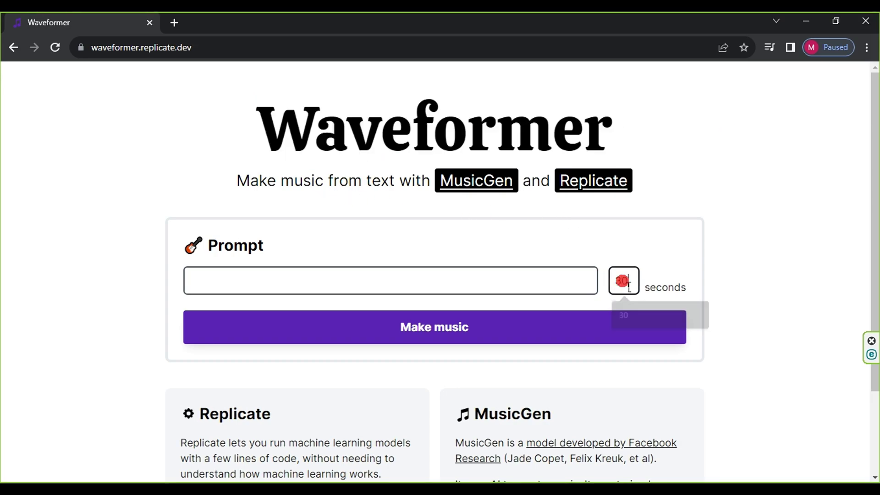
pyautogui.click(463, 281)
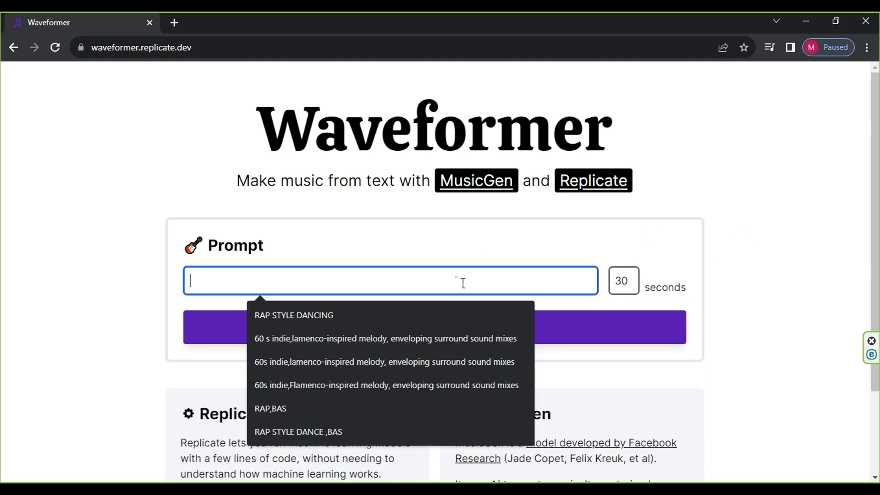
pyautogui.click(395, 322)
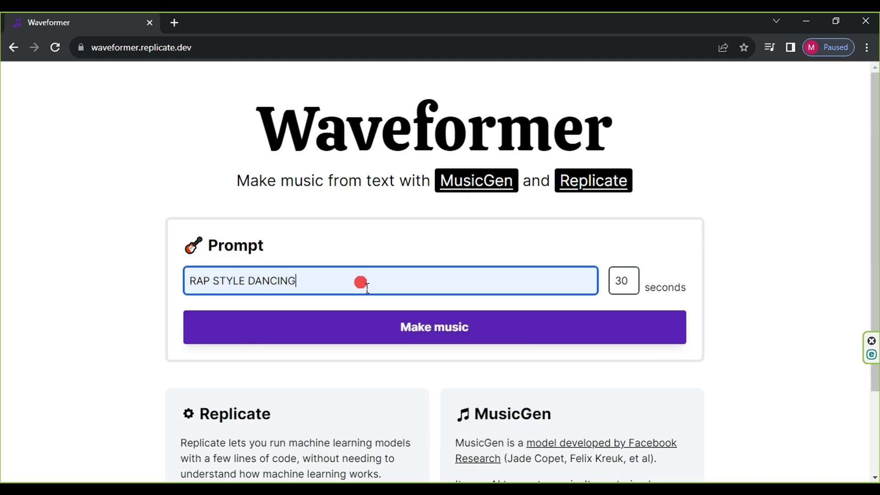
pyautogui.click(433, 329)
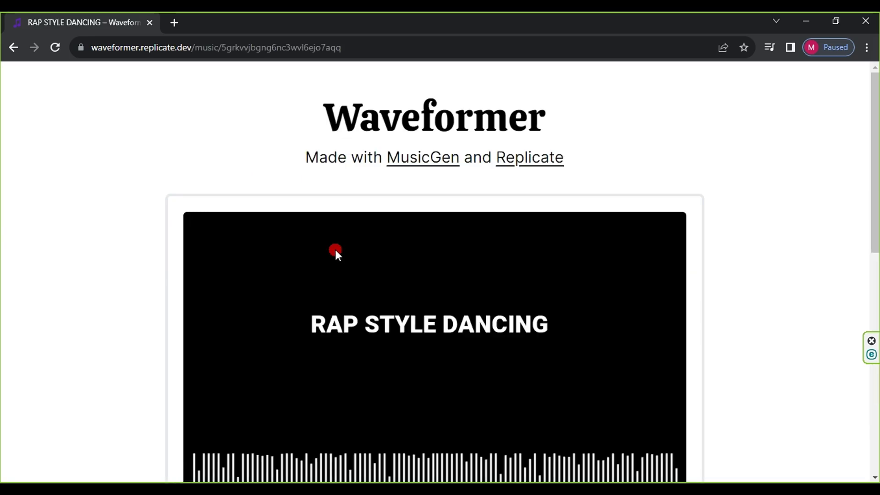
# Step: Download the generated "RAP STYLE DANCING" track as an audio file
pyautogui.scroll(-3, 314, 335)
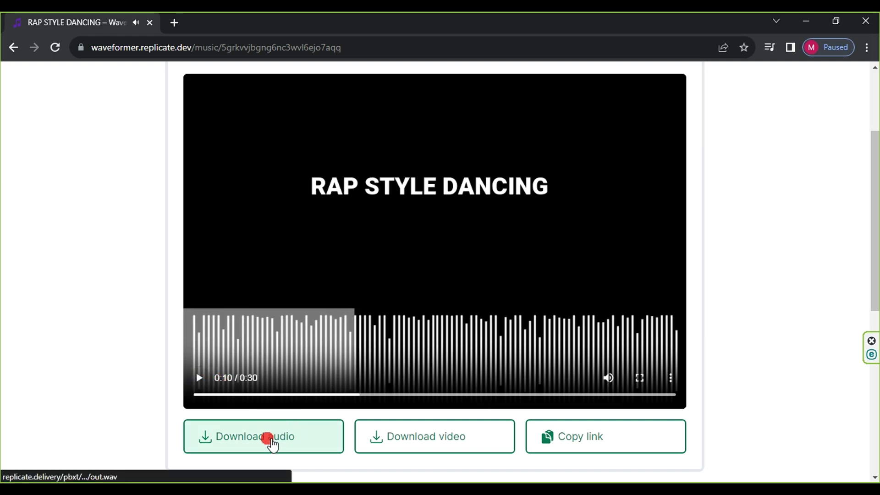
pyautogui.click(265, 440)
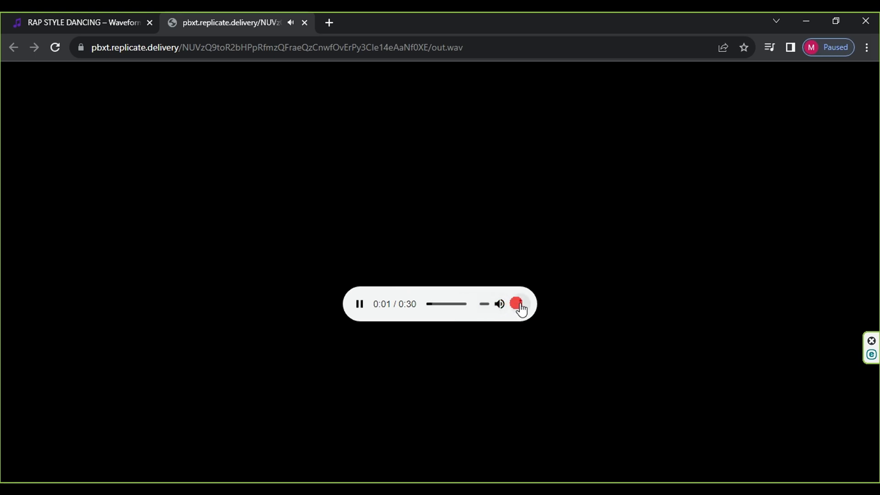
pyautogui.click(521, 304)
pyautogui.click(477, 270)
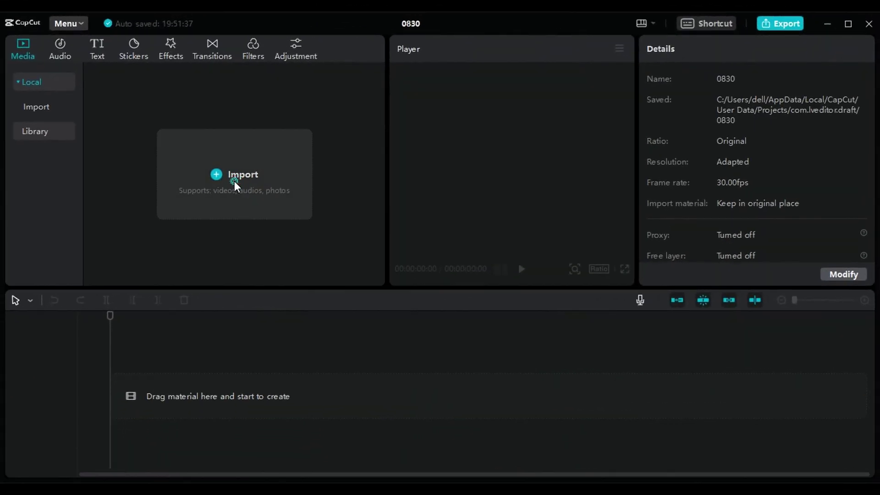
# Step: In CapCut, import all the media files from the Desktop folder L into the project
pyautogui.click(235, 181)
pyautogui.scroll(5, 397, 262)
pyautogui.click(340, 186)
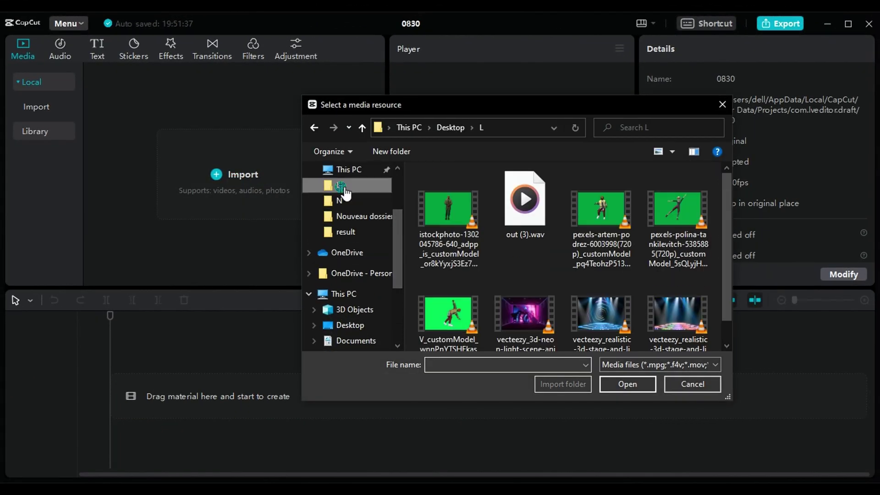
pyautogui.moveTo(713, 180); pyautogui.dragTo(420, 353)
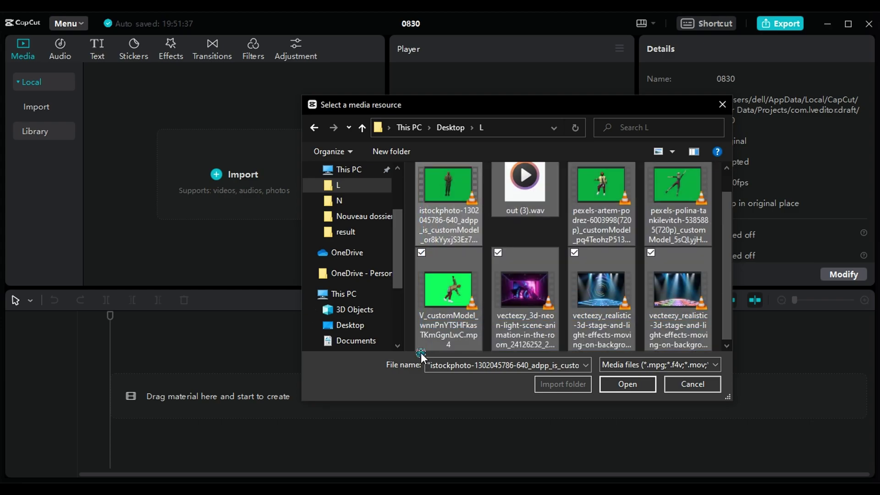
pyautogui.click(616, 385)
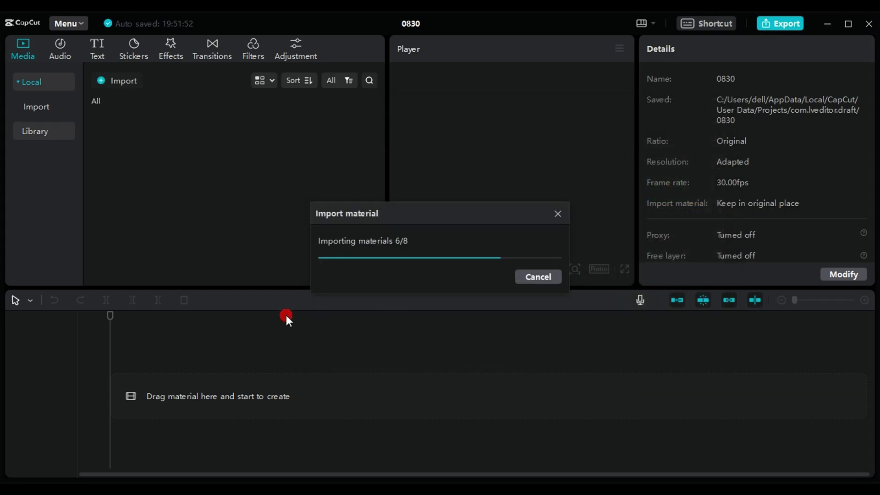
# Step: Place the neon room clip and both realistic stage clips in sequence, with the V_customModel dancer clip on a track above the start
pyautogui.scroll(-1, 311, 264)
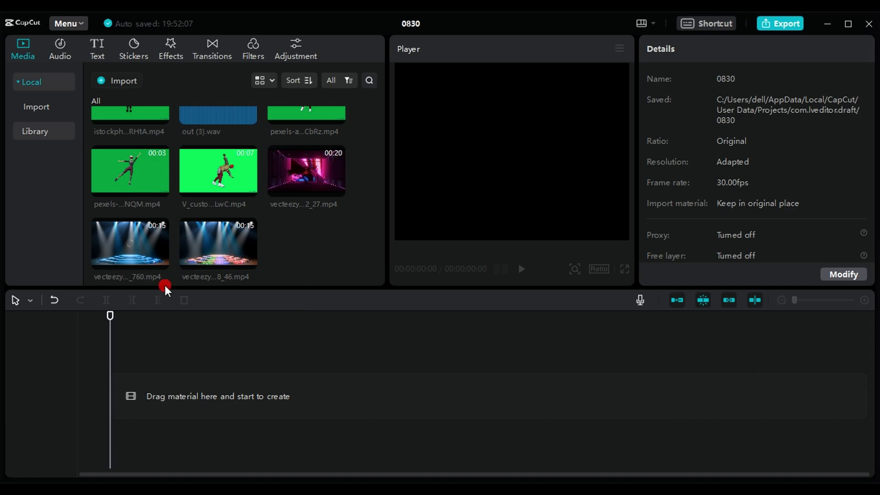
pyautogui.moveTo(251, 435); pyautogui.dragTo(256, 433)
pyautogui.moveTo(130, 246); pyautogui.dragTo(359, 397)
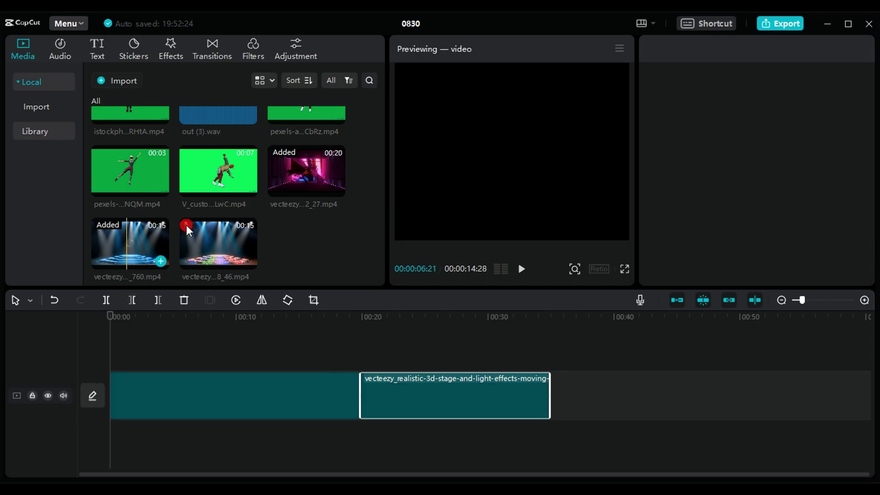
pyautogui.moveTo(218, 243); pyautogui.dragTo(552, 398)
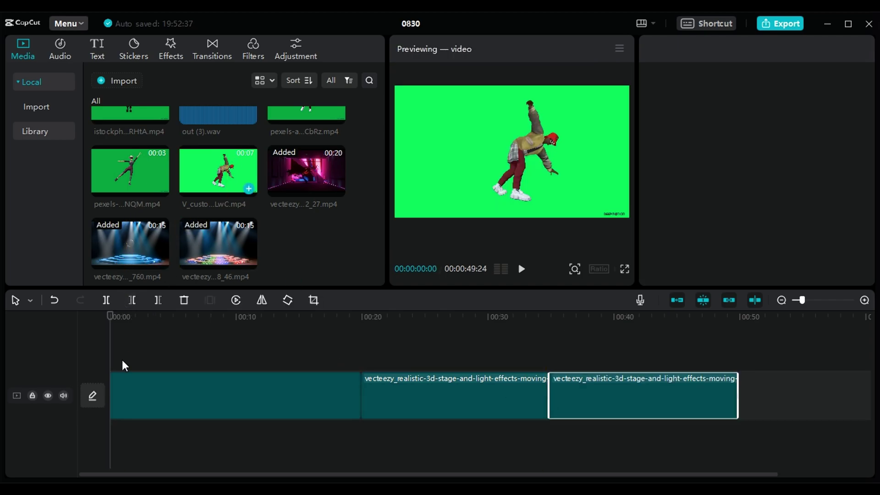
pyautogui.moveTo(120, 366); pyautogui.dragTo(115, 365)
# Step: Remove the V_customModel clip's background using Chroma key with the sampled bright green, and enable Auto cutout
pyautogui.click(128, 317)
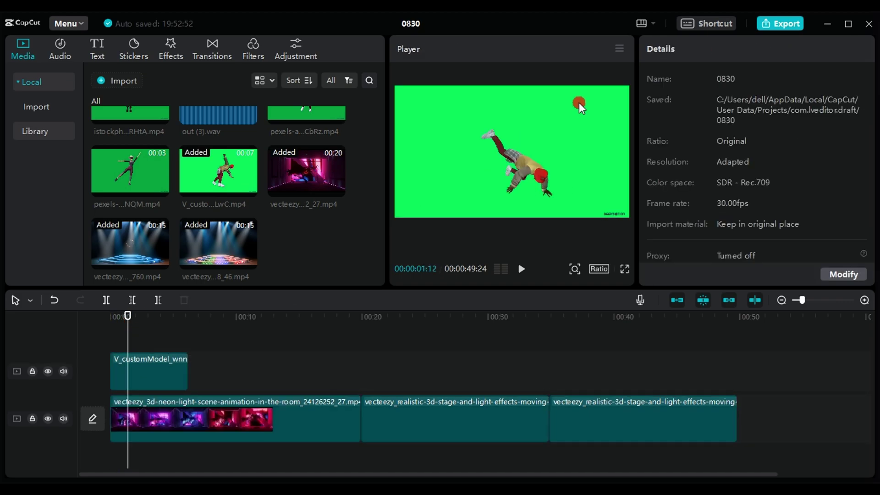
pyautogui.click(149, 377)
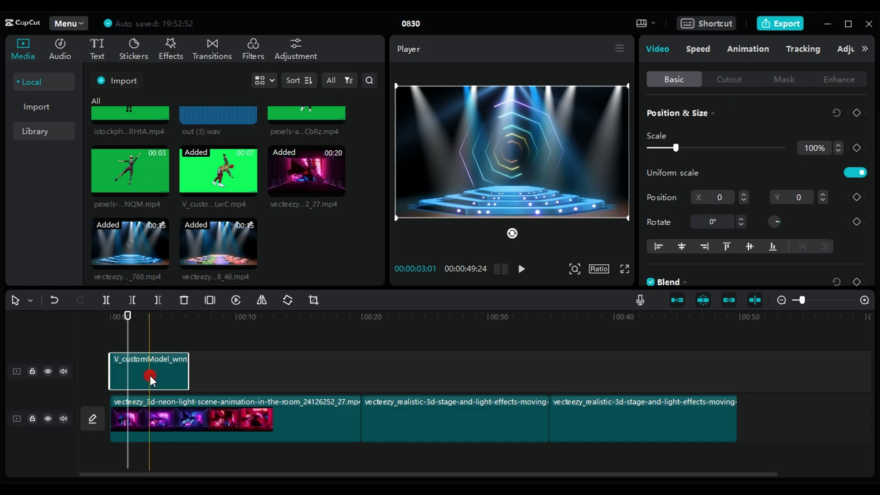
pyautogui.click(717, 85)
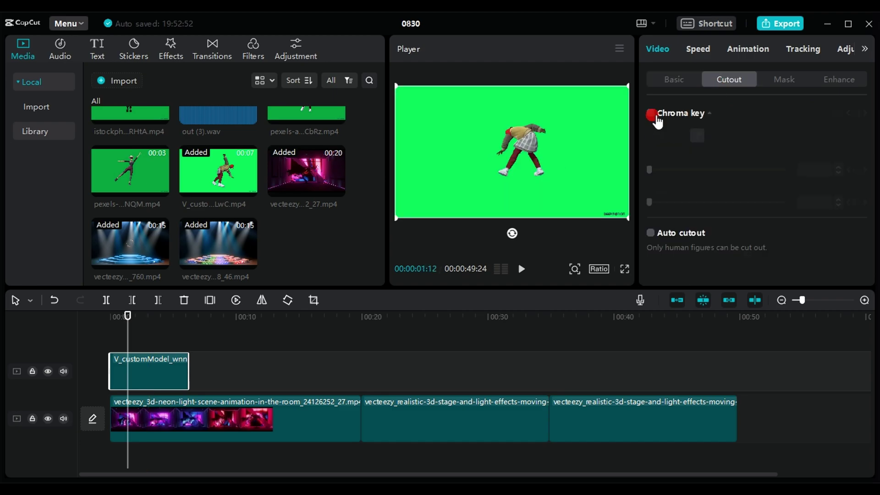
pyautogui.click(650, 114)
pyautogui.click(691, 135)
pyautogui.click(590, 136)
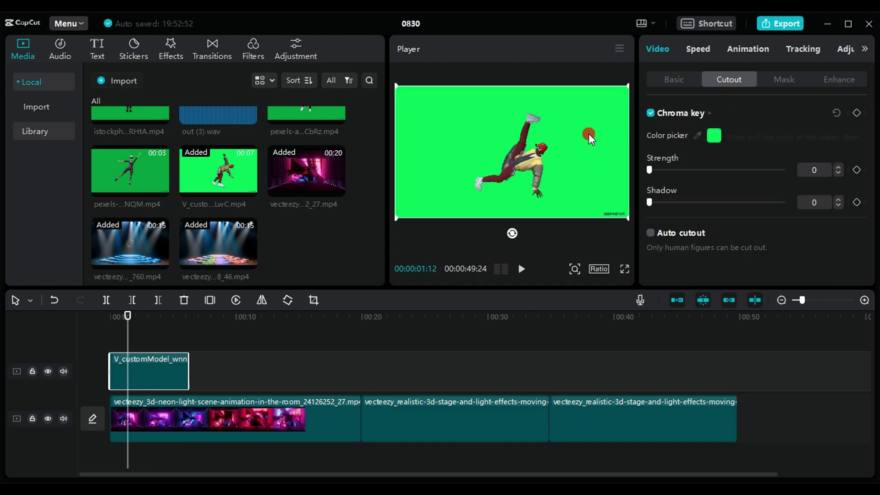
pyautogui.click(651, 232)
# Step: Crop the V_customModel clip at both sides and the top, close around the dancer and without the DeepMotion watermark
pyautogui.click(313, 301)
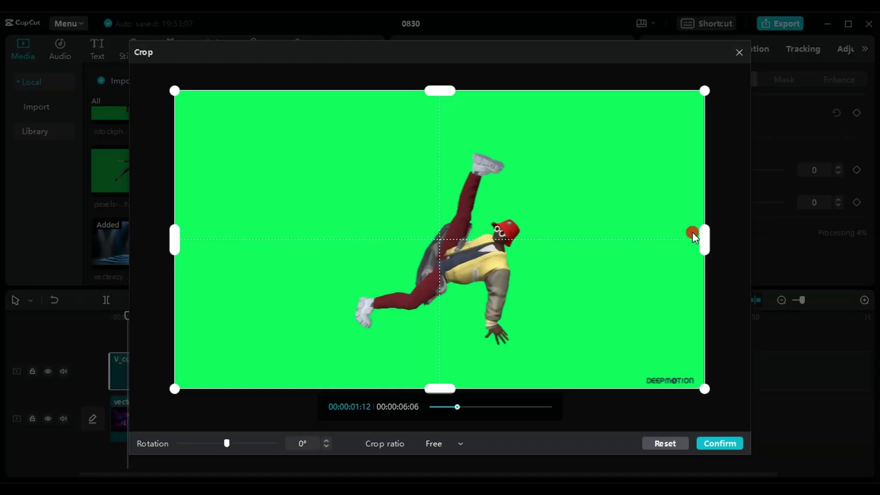
pyautogui.moveTo(698, 236); pyautogui.dragTo(581, 260)
pyautogui.moveTo(178, 252); pyautogui.dragTo(323, 260)
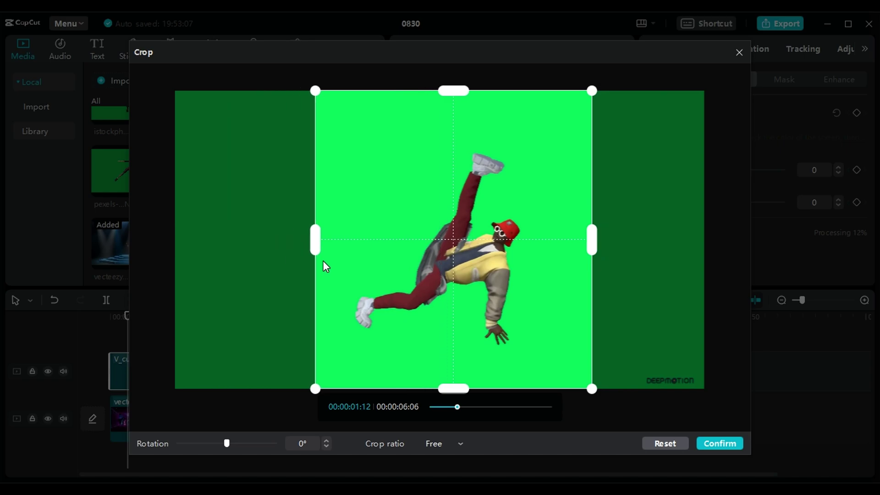
pyautogui.moveTo(460, 91); pyautogui.dragTo(463, 138)
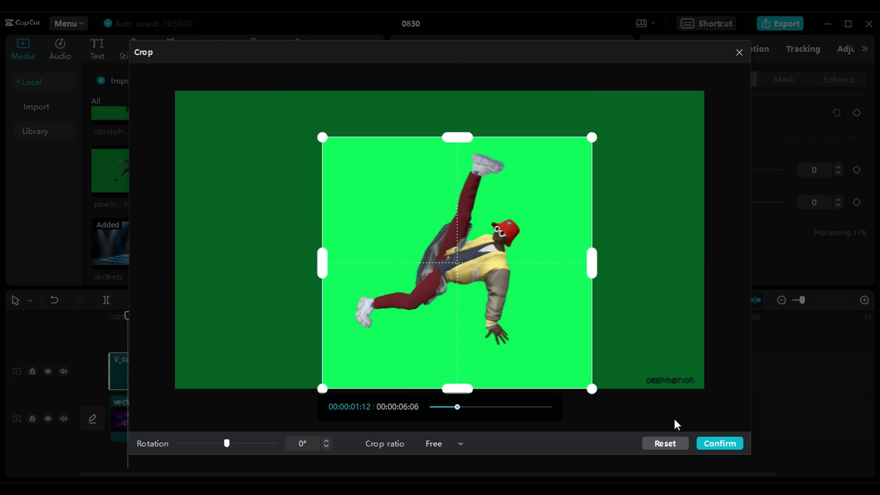
pyautogui.click(718, 442)
# Step: Scale the dancer down at the start of the timeline and move it lower onto the neon room's floor
pyautogui.click(115, 320)
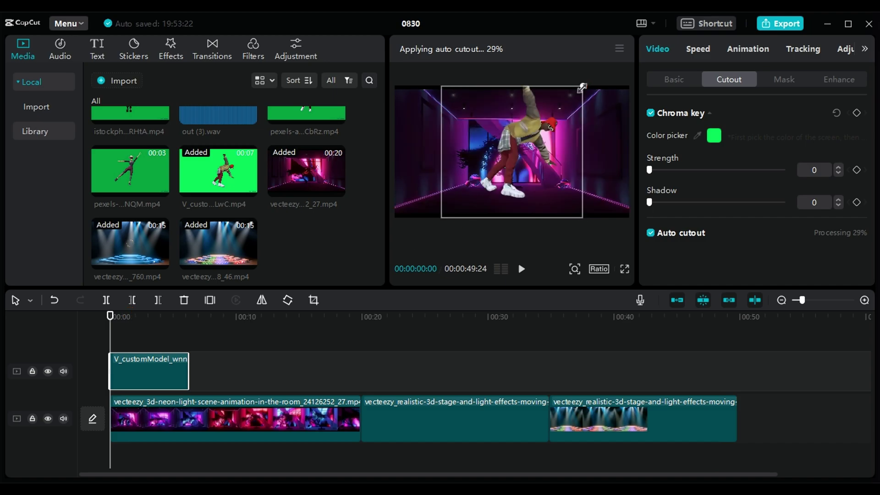
pyautogui.moveTo(582, 87); pyautogui.dragTo(560, 108)
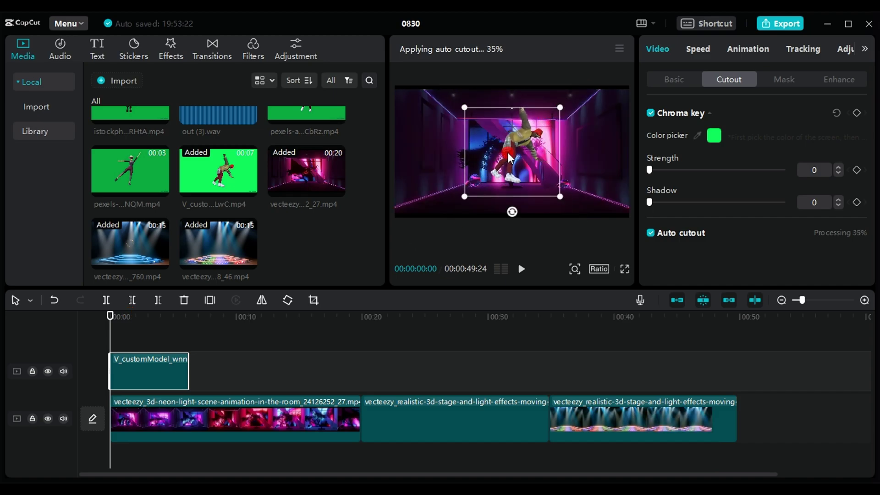
pyautogui.moveTo(510, 158); pyautogui.dragTo(510, 179)
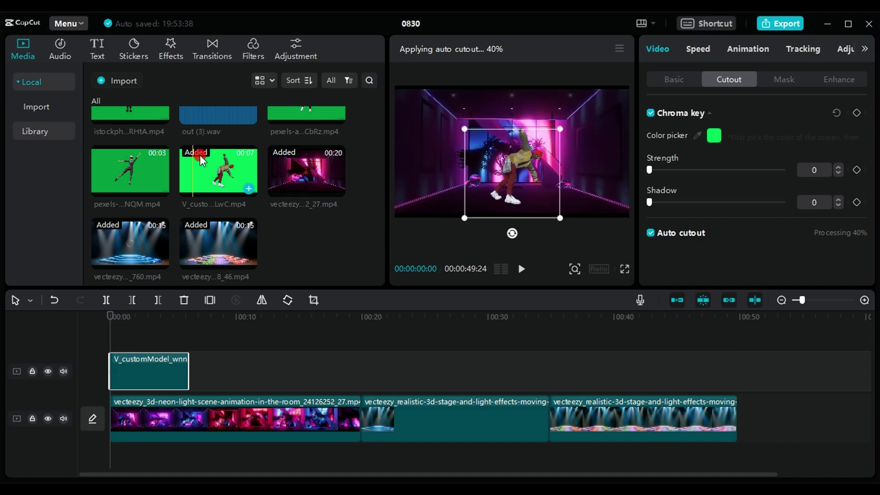
# Step: Add the istockphoto character clip on a new track at the start of the timeline, and enable Chroma key and Auto cutout for it
pyautogui.scroll(1, 202, 160)
pyautogui.moveTo(158, 153); pyautogui.dragTo(147, 372)
pyautogui.click(144, 371)
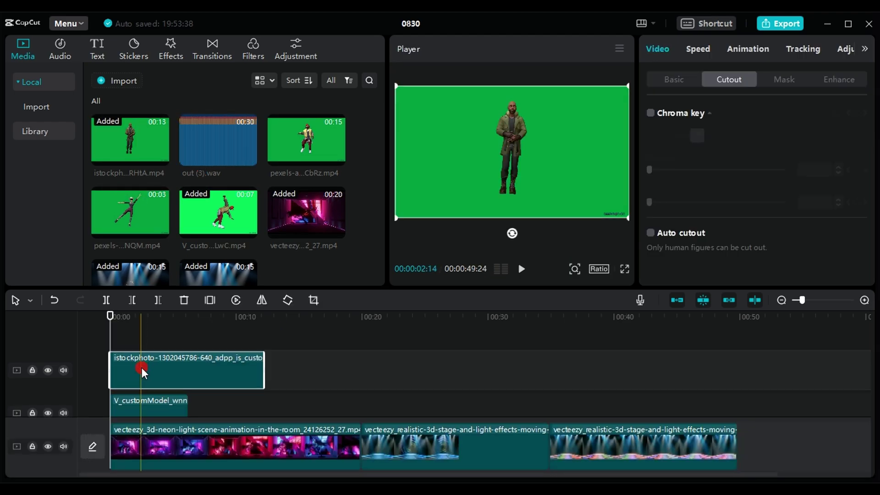
pyautogui.click(651, 113)
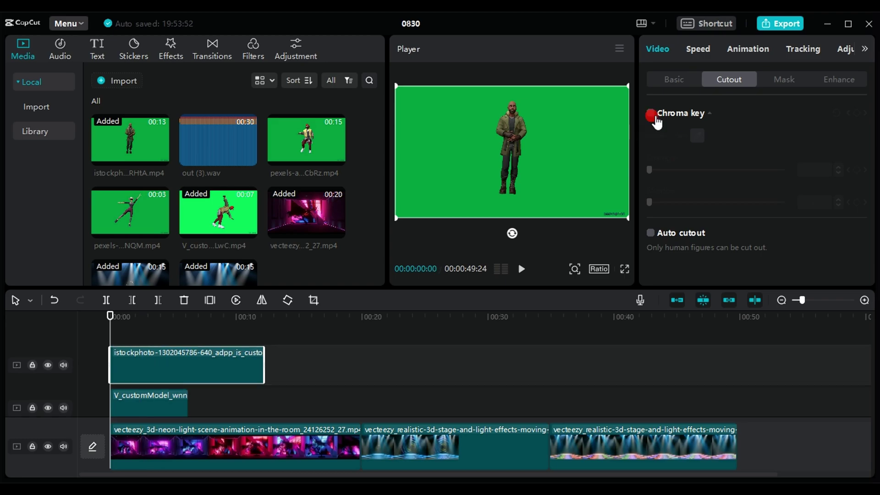
pyautogui.click(650, 233)
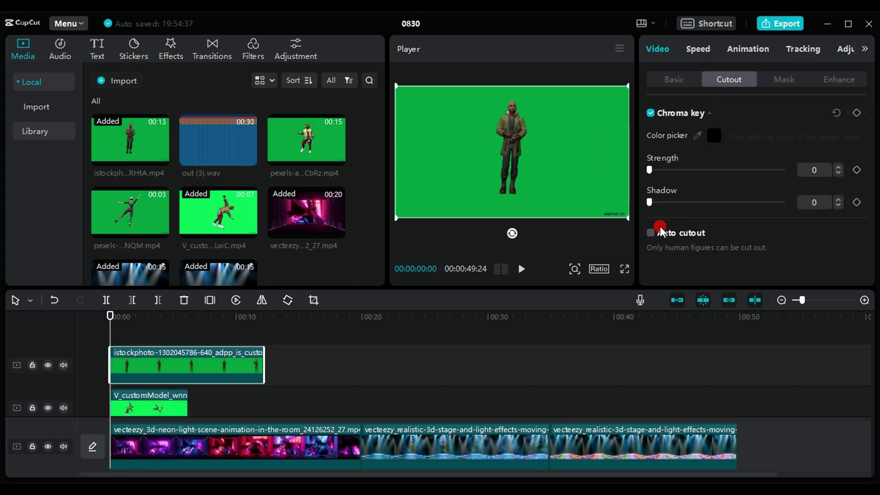
# Step: Crop the istockphoto clip closely around the standing character without the DeepMotion watermark, and place him slightly smaller beside the dancer, on the neon room's right side
pyautogui.click(316, 300)
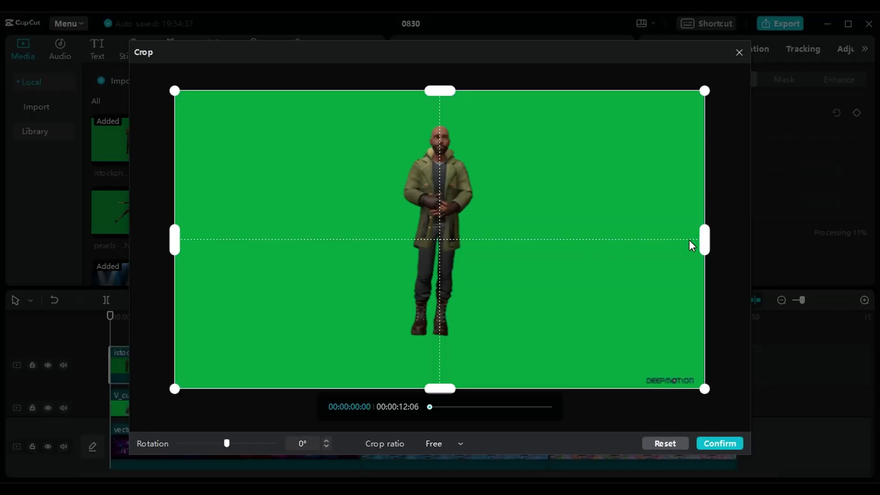
pyautogui.moveTo(703, 240); pyautogui.dragTo(606, 240)
pyautogui.moveTo(392, 388); pyautogui.dragTo(393, 353)
pyautogui.moveTo(175, 222); pyautogui.dragTo(351, 231)
pyautogui.moveTo(607, 221); pyautogui.dragTo(532, 243)
pyautogui.click(720, 443)
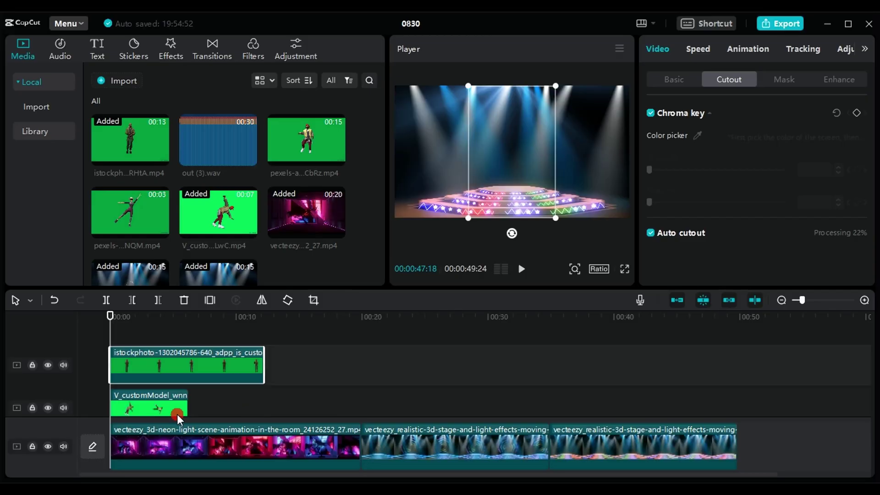
pyautogui.click(126, 316)
pyautogui.moveTo(549, 189); pyautogui.dragTo(578, 147)
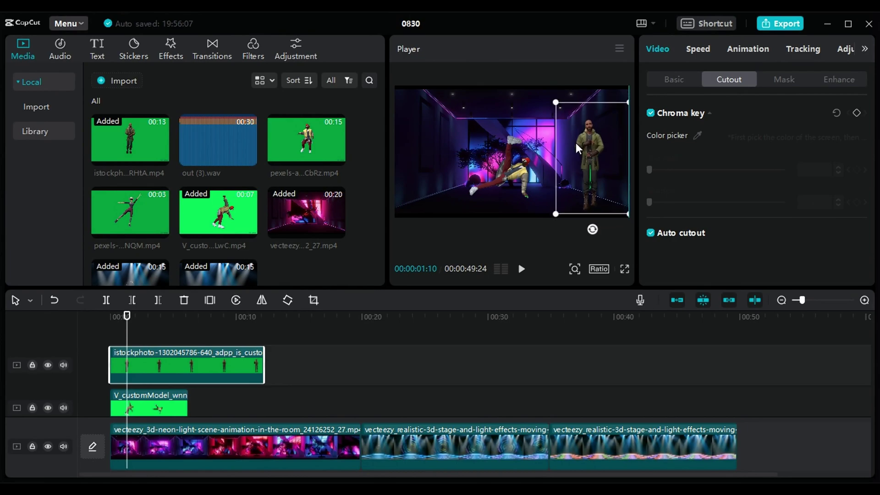
# Step: Place a duplicate V_customModel clip and the pexels-artem-podrez clip in sequence after the original, with the neon room clip trimmed to the duplicate's end
pyautogui.click(154, 406)
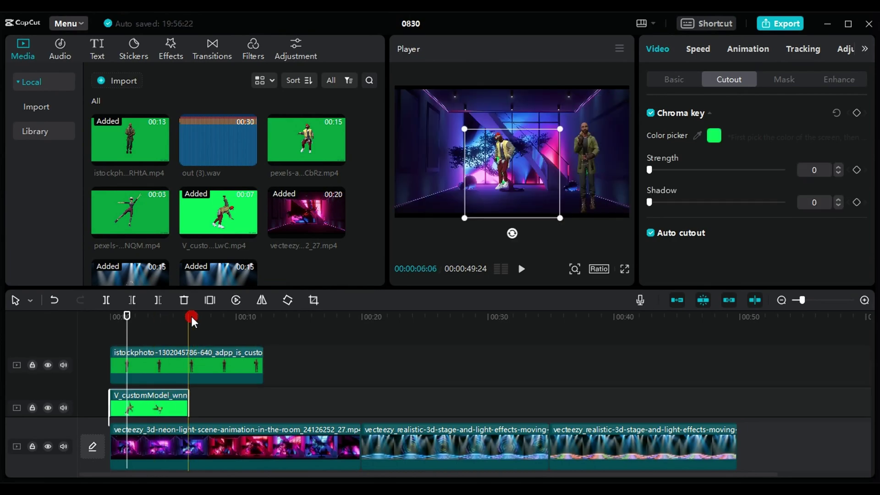
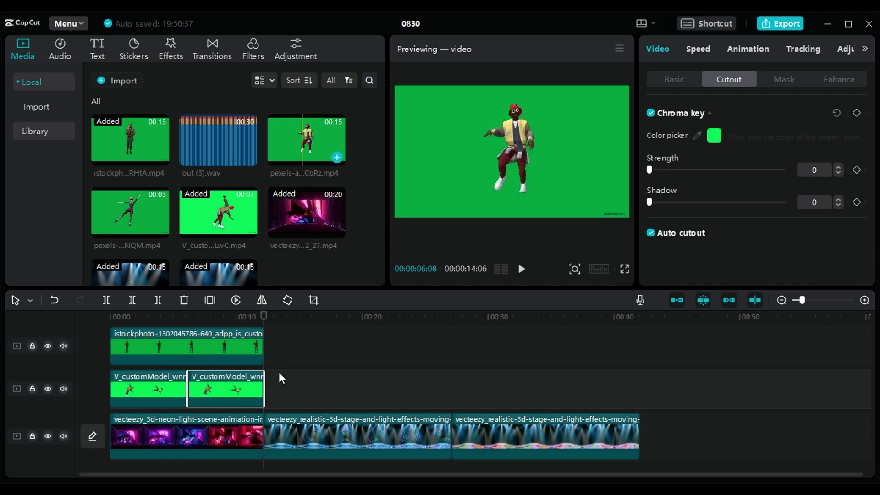
pyautogui.moveTo(321, 147); pyautogui.dragTo(269, 388)
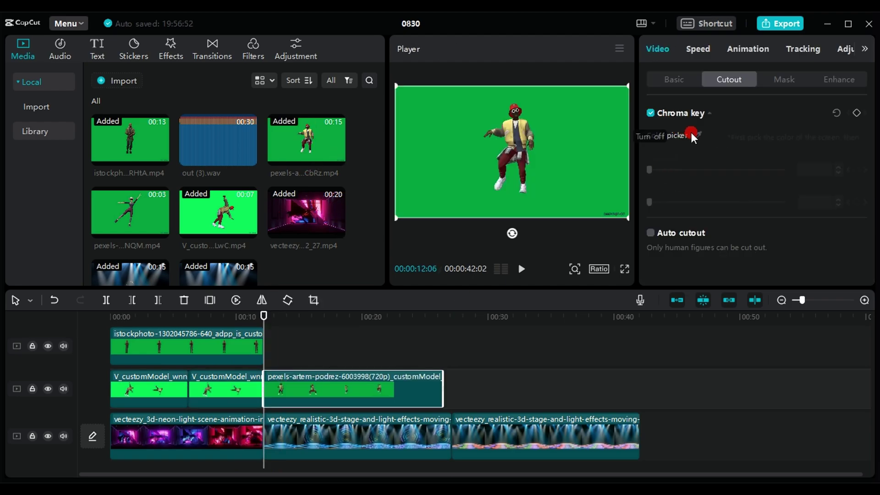
# Step: Key out the pexels-artem-podrez clip's green with Chroma key and crop both sides around the dancer, excluding the DeepMotion watermark
pyautogui.click(314, 300)
pyautogui.moveTo(702, 240); pyautogui.dragTo(556, 240)
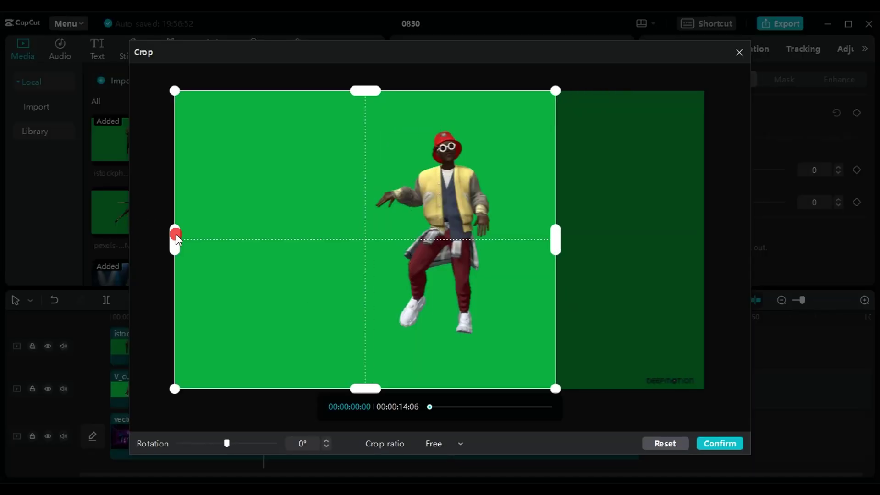
pyautogui.moveTo(175, 235); pyautogui.dragTo(322, 226)
pyautogui.moveTo(555, 243); pyautogui.dragTo(596, 246)
pyautogui.click(719, 443)
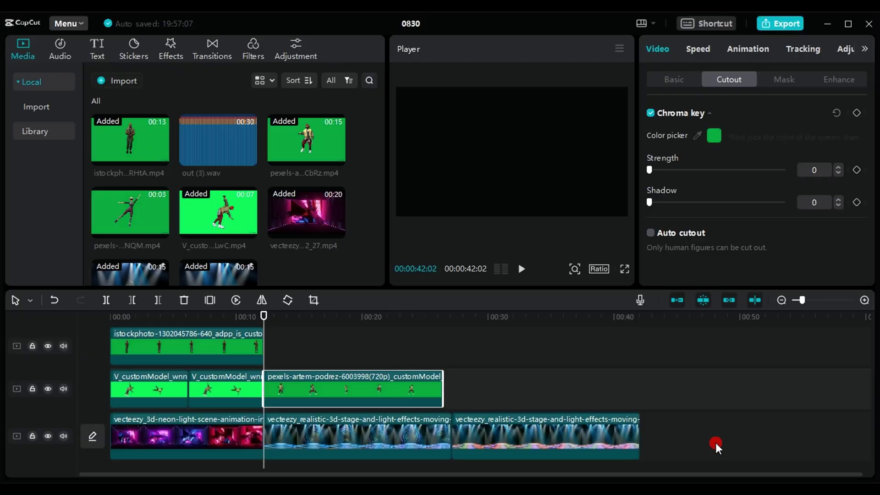
# Step: Trim the first realistic stage clip to the end of the pexels-artem-podrez clip, and move that dancer lower onto the stage with Auto cutout enabled
pyautogui.click(445, 435)
pyautogui.click(157, 300)
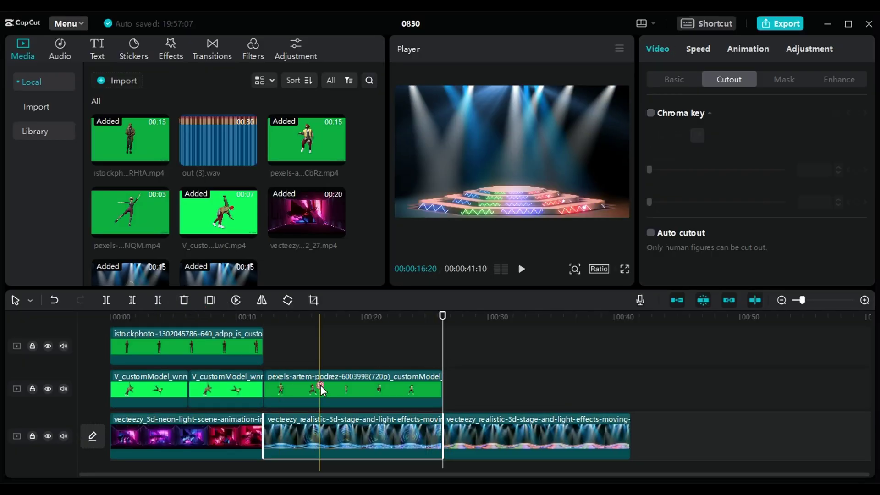
pyautogui.click(271, 321)
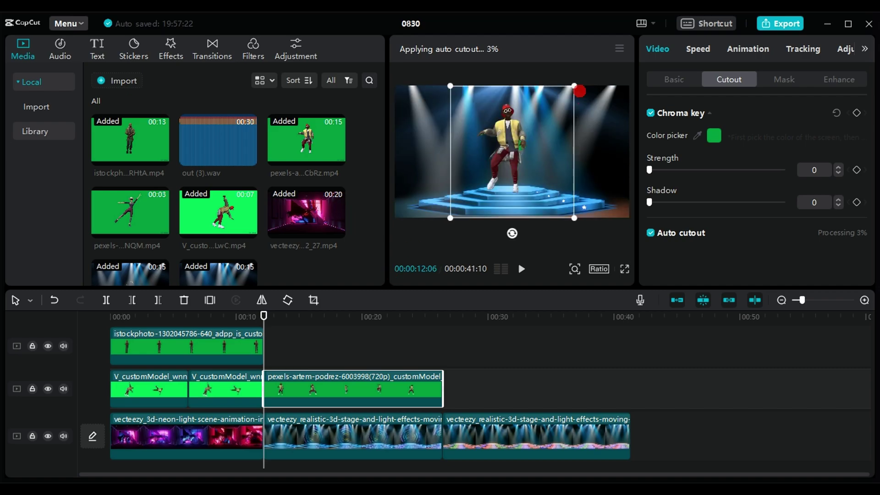
pyautogui.moveTo(526, 155); pyautogui.dragTo(526, 161)
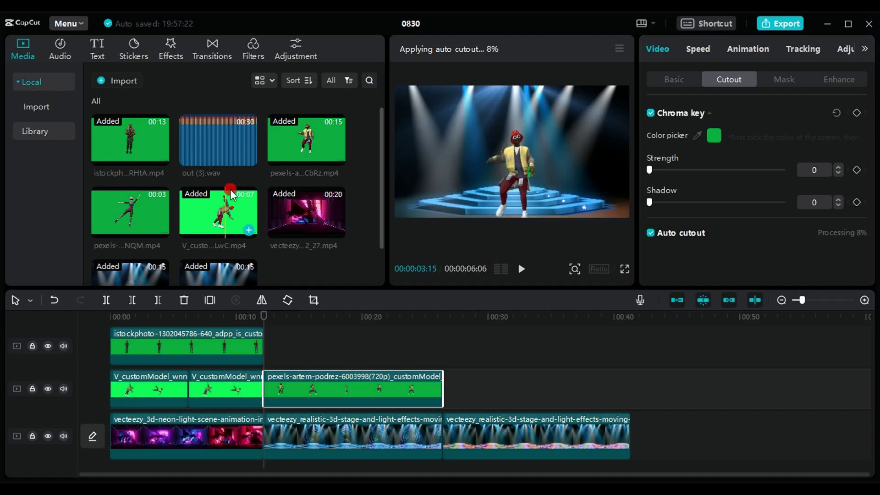
# Step: Add the hat-wearing pexels dancer clip after the istockphoto clip, remove its green with Chroma key and Auto cutout, and crop both sides
pyautogui.moveTo(231, 195); pyautogui.dragTo(272, 348)
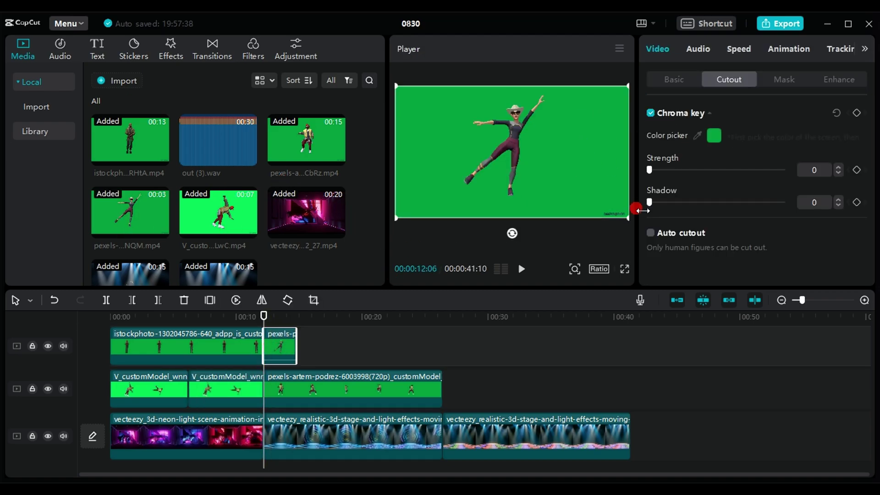
pyautogui.click(314, 301)
pyautogui.moveTo(704, 239); pyautogui.dragTo(607, 248)
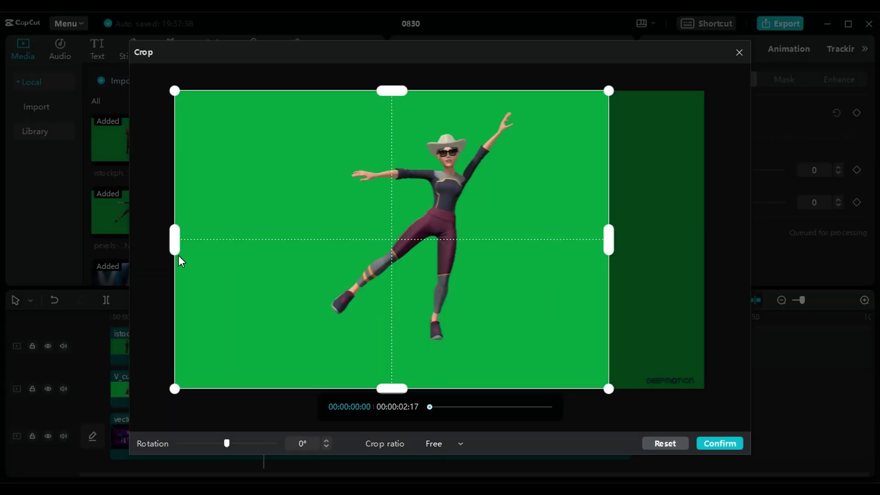
pyautogui.moveTo(177, 257); pyautogui.dragTo(236, 239)
pyautogui.moveTo(668, 239); pyautogui.dragTo(605, 240)
pyautogui.click(719, 443)
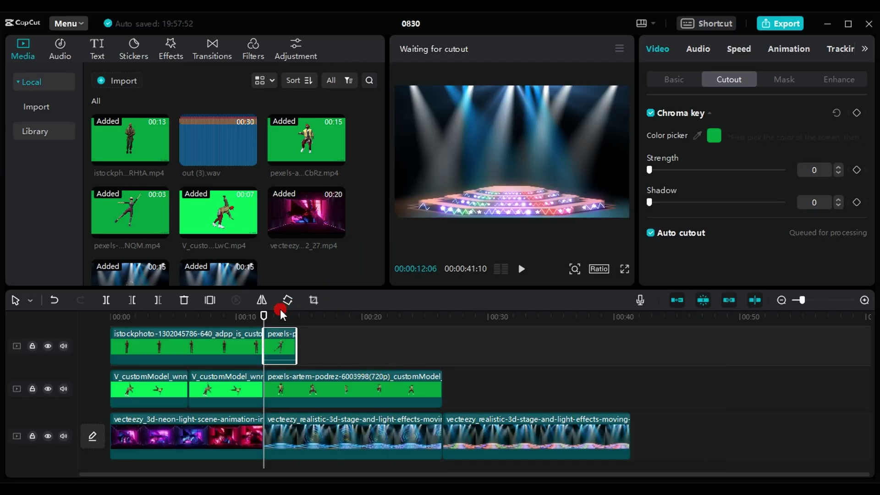
# Step: Place the hat-wearing dancer smaller at the stage's right side, and fill her track with back-to-back copies up to the first stage clip's end
pyautogui.moveTo(264, 315); pyautogui.dragTo(284, 318)
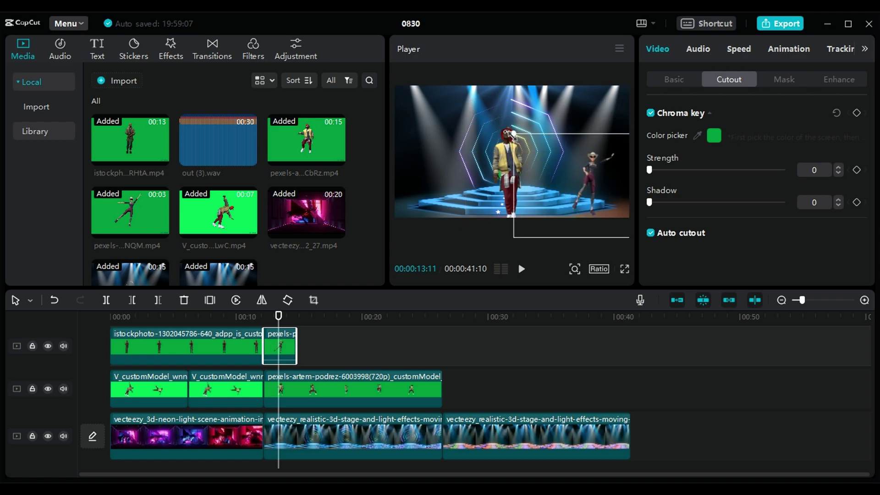
pyautogui.click(294, 316)
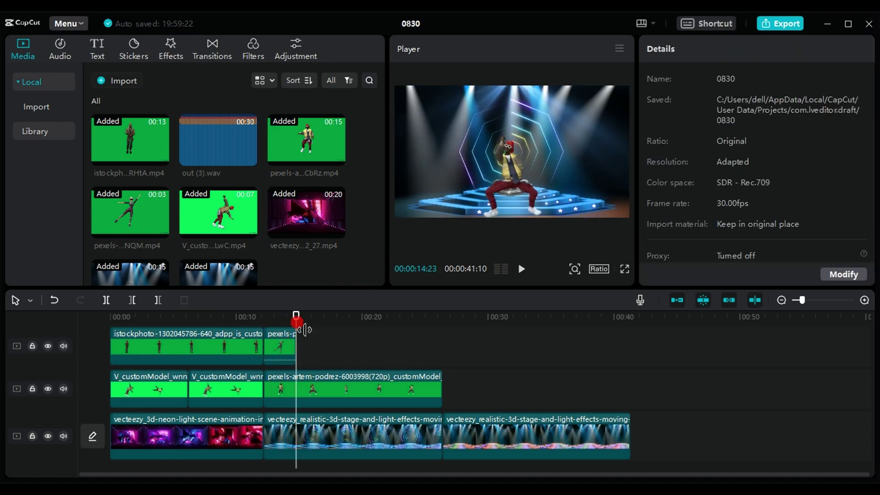
pyautogui.hotkey('ctrl', 'v')
pyautogui.click(329, 321)
pyautogui.hotkey('ctrl', 'v')
pyautogui.click(361, 321)
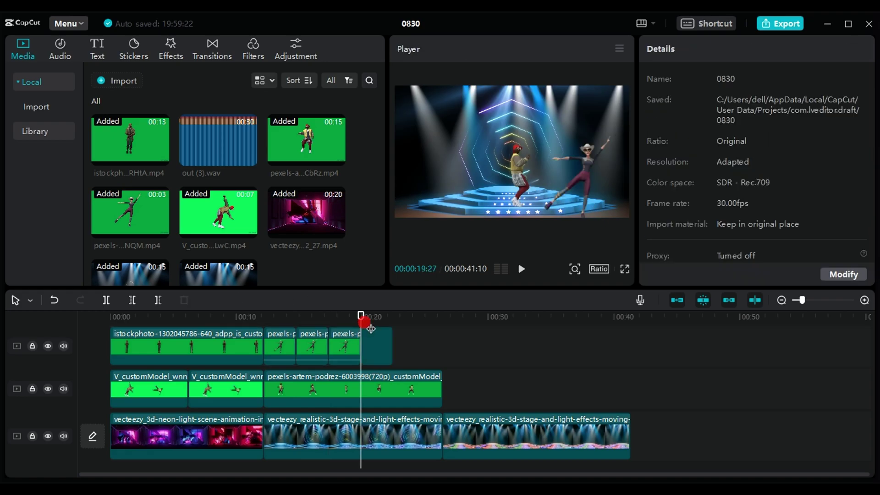
pyautogui.hotkey('ctrl', 'v')
pyautogui.click(429, 322)
pyautogui.hotkey('ctrl', 'v')
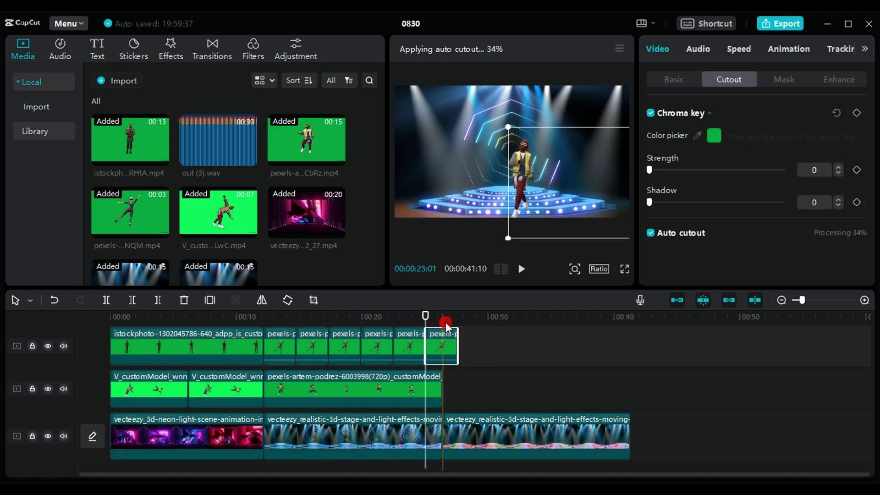
pyautogui.click(442, 321)
pyautogui.click(188, 300)
# Step: Delete the last realistic stage clip and lay out (3).wav under the video from the start, ending with the last clip
pyautogui.click(471, 435)
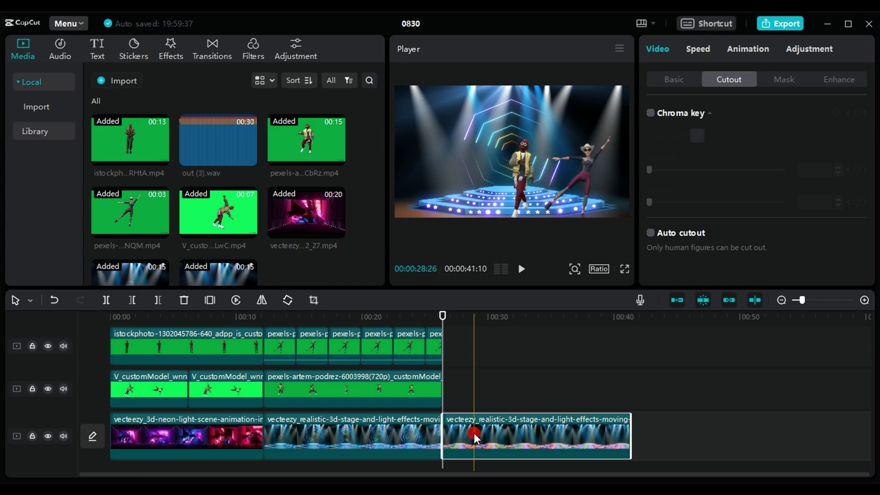
pyautogui.press('Delete')
pyautogui.moveTo(227, 166); pyautogui.dragTo(117, 459)
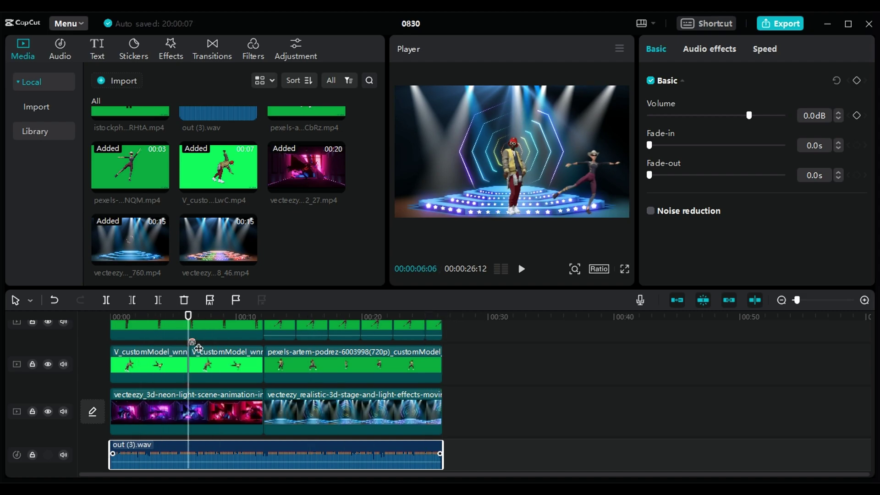
# Step: Export the video 0830 as an mp4 at 4K resolution
pyautogui.click(782, 28)
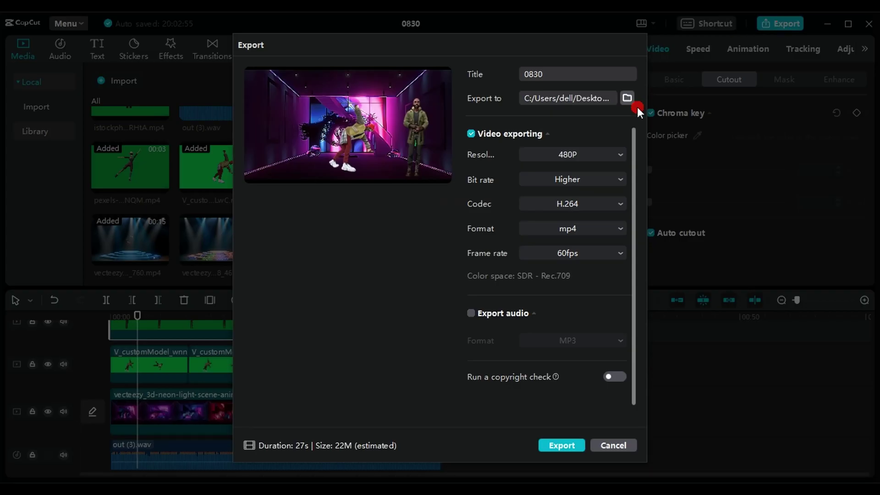
pyautogui.click(612, 155)
pyautogui.click(568, 257)
pyautogui.click(559, 447)
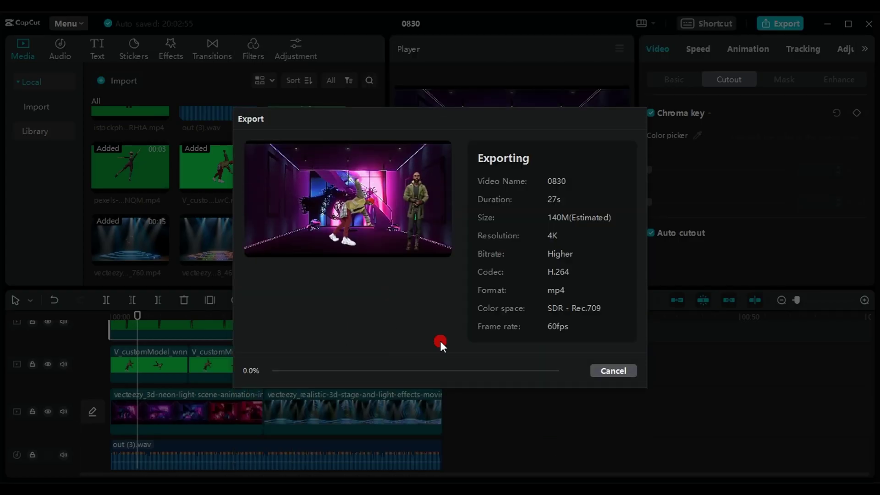